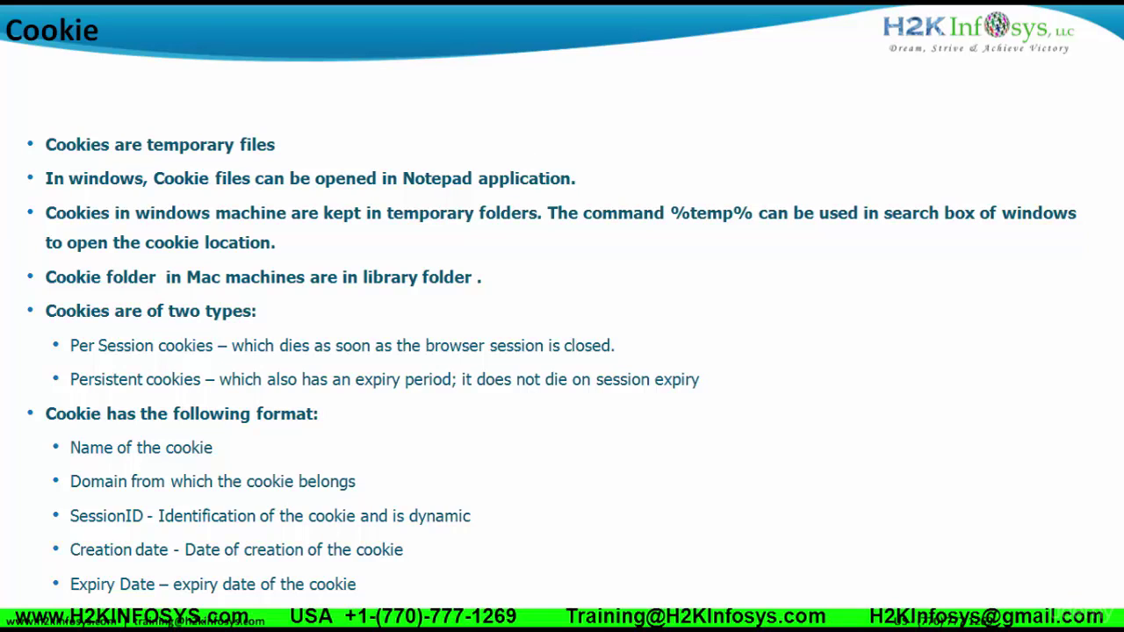
- End the slide show, minimize the presentation and open My Computer from the desktop in a maximized window
key("Escape")
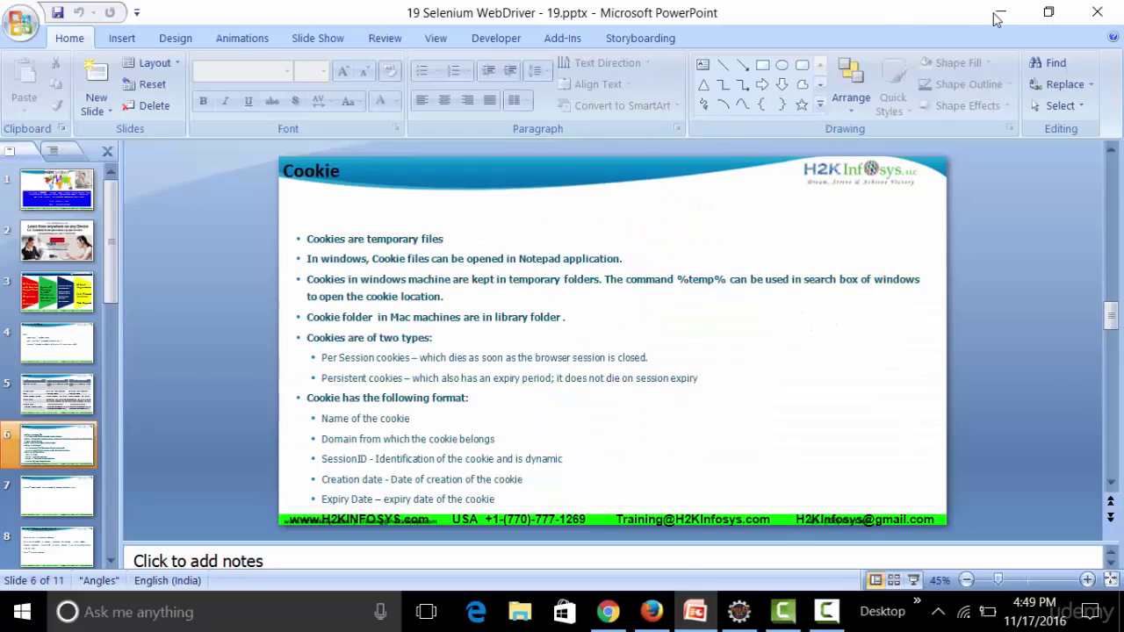
left_click(997, 16)
double_click(46, 66)
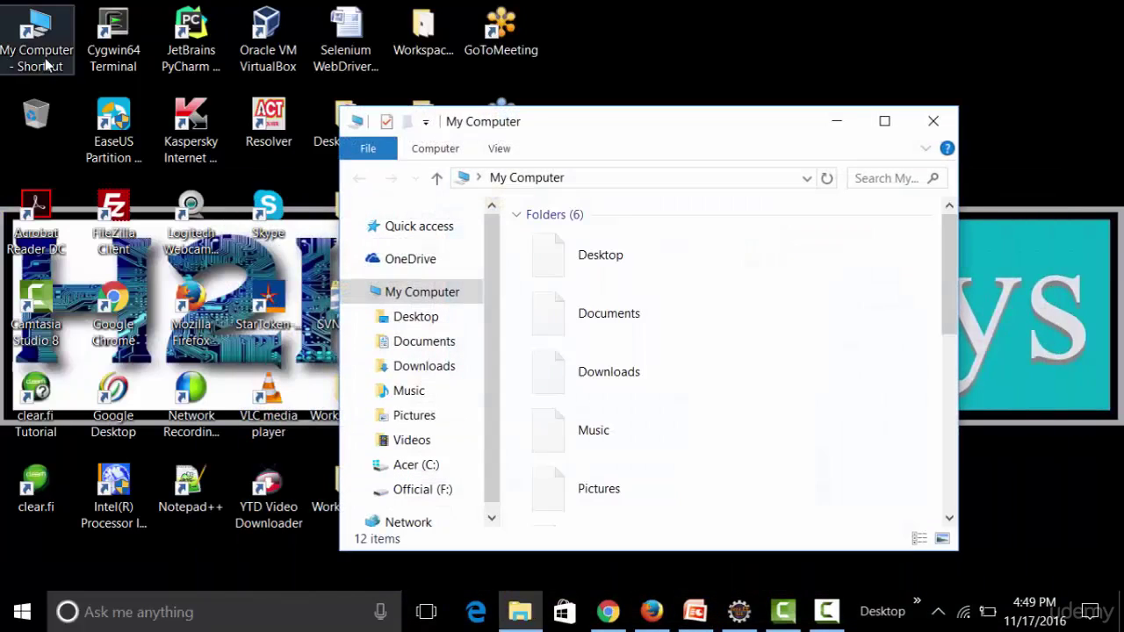
left_click(885, 123)
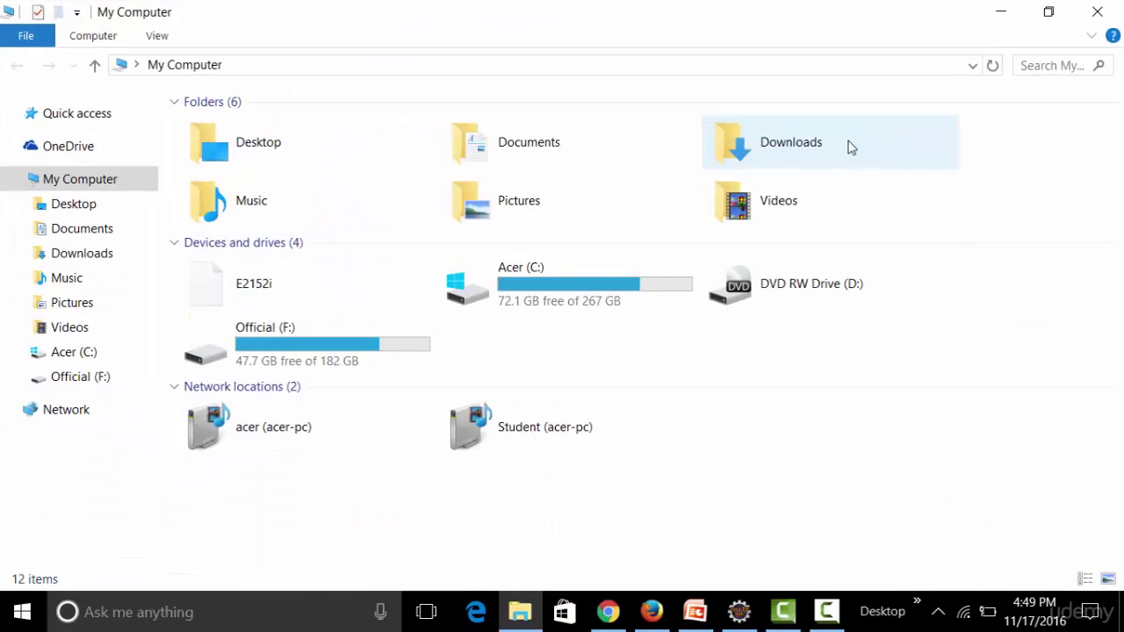
- Open the temporary files folder at Acer (C:) > Users > acer > AppData > Local > Temp
double_click(619, 295)
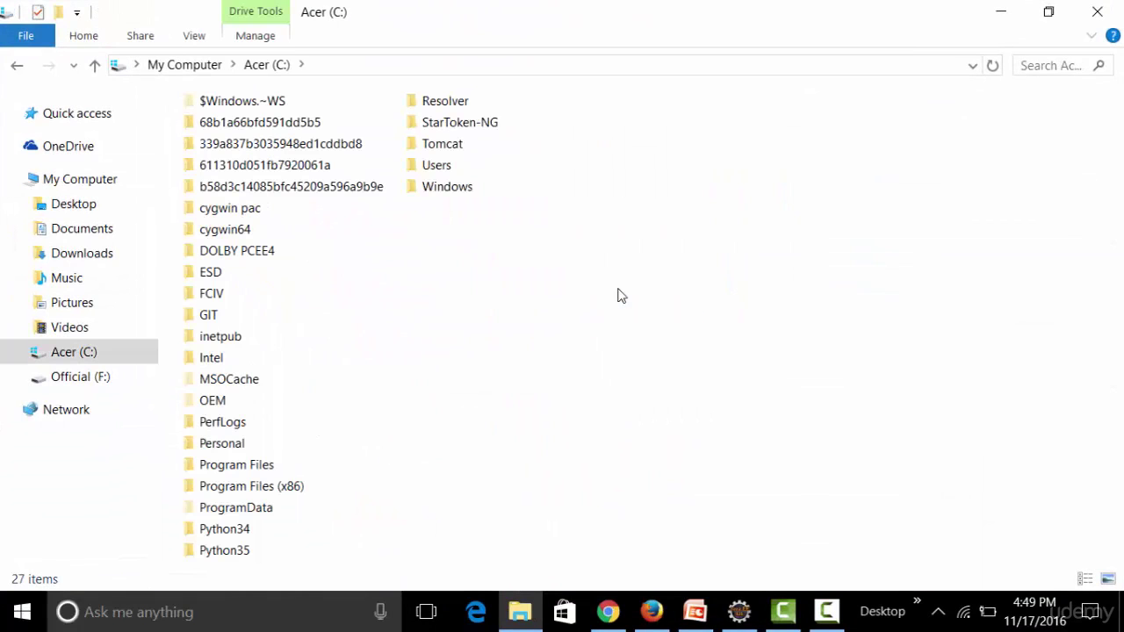
double_click(436, 165)
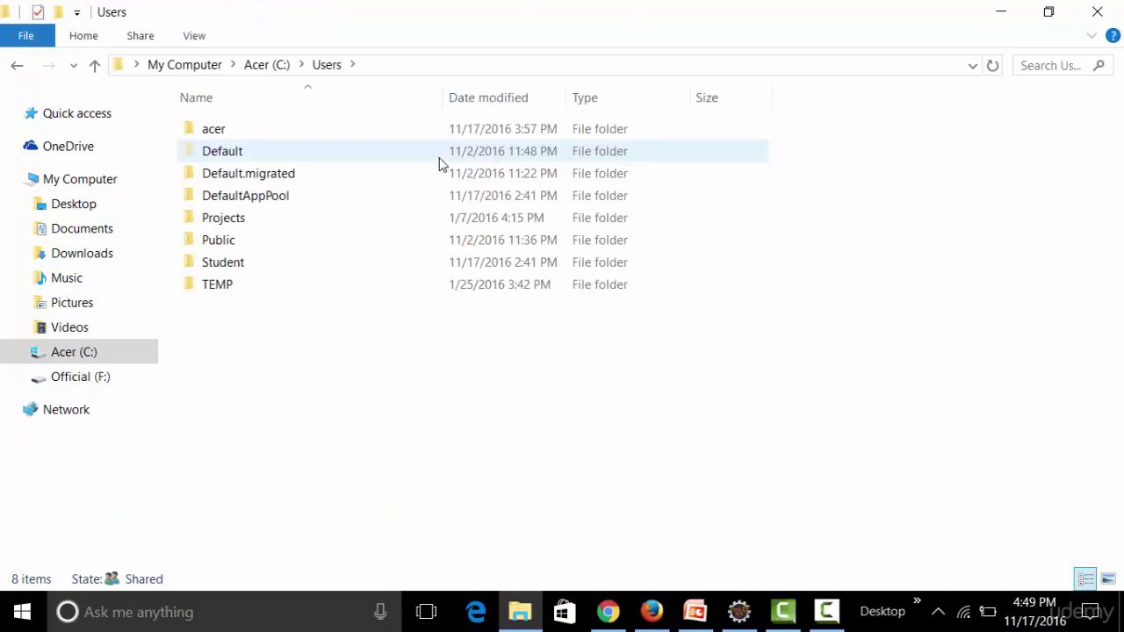
double_click(284, 134)
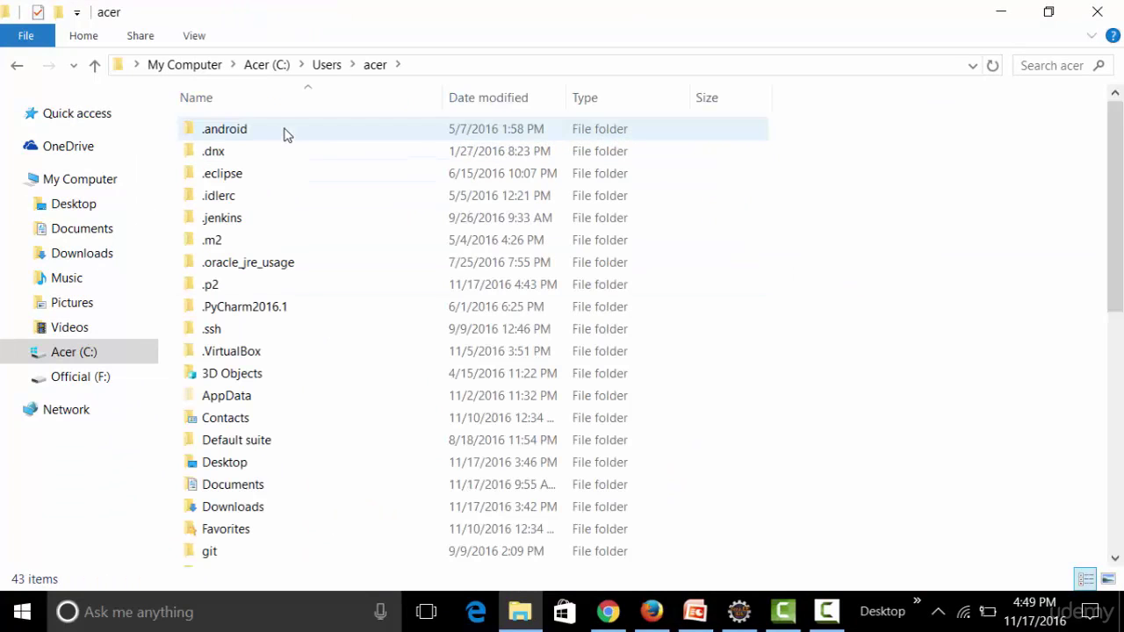
double_click(220, 403)
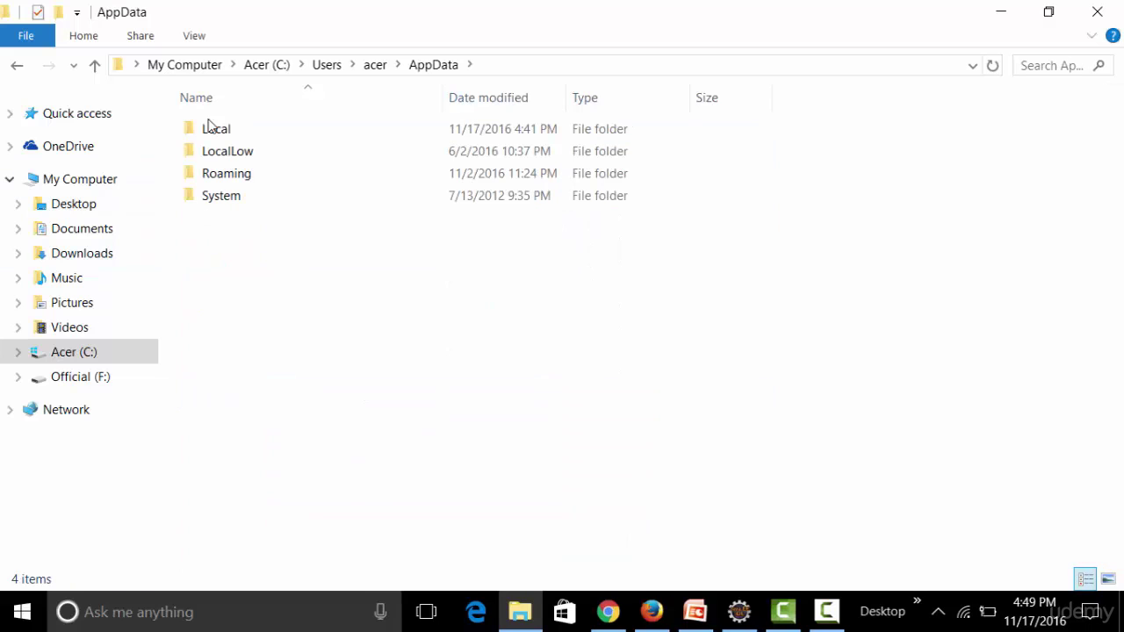
double_click(219, 129)
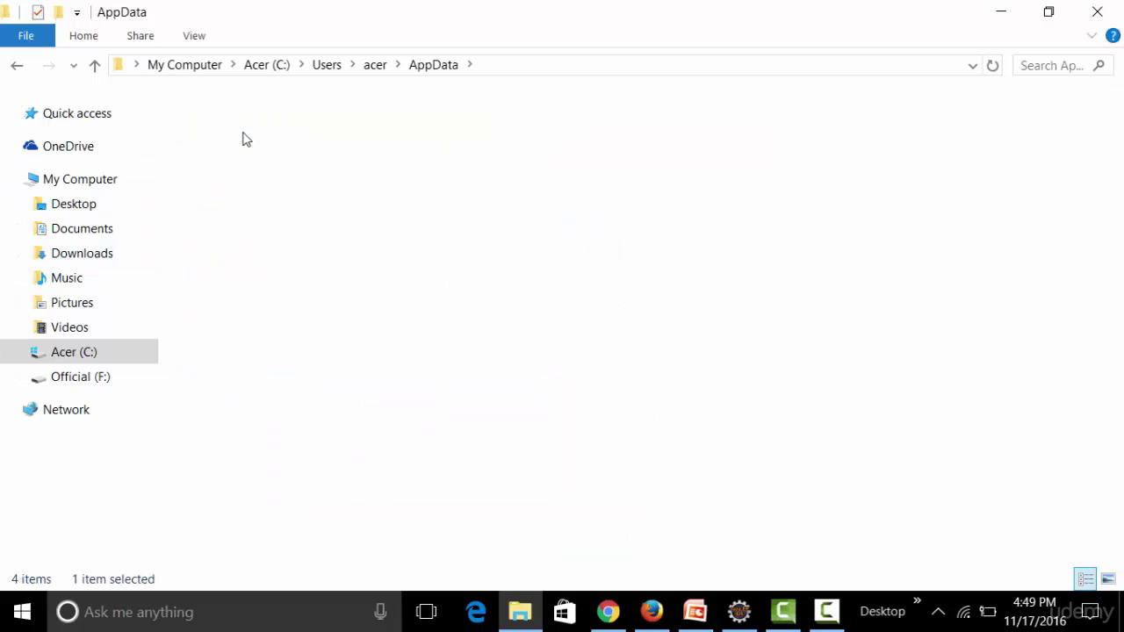
scroll(293, 301, "down", 4)
scroll(292, 302, "down", 7)
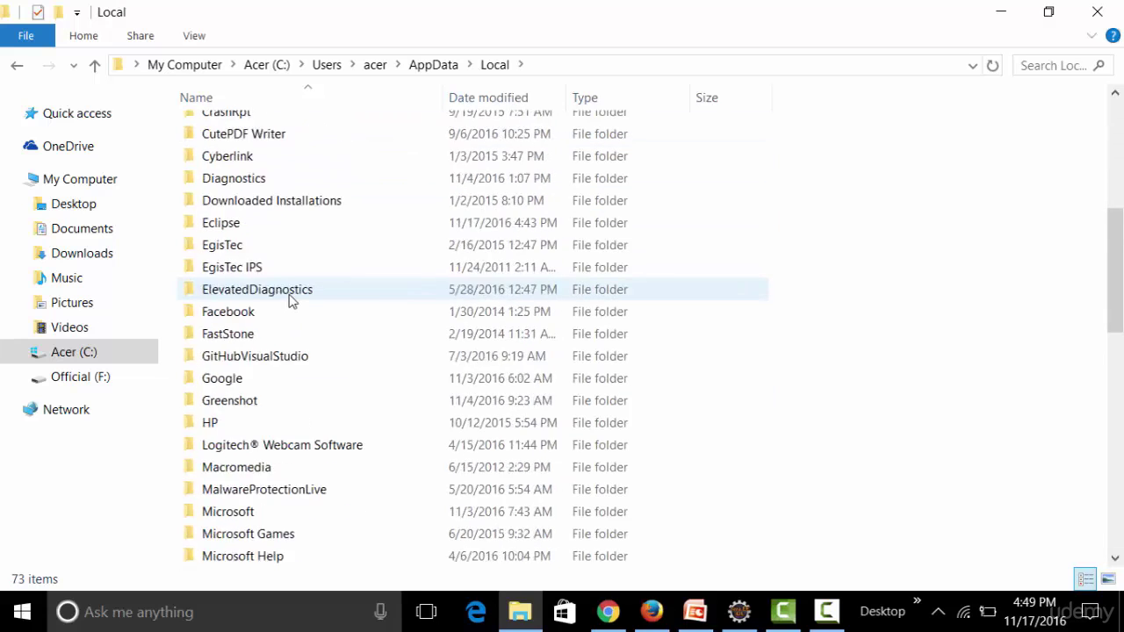
scroll(291, 300, "down", 2)
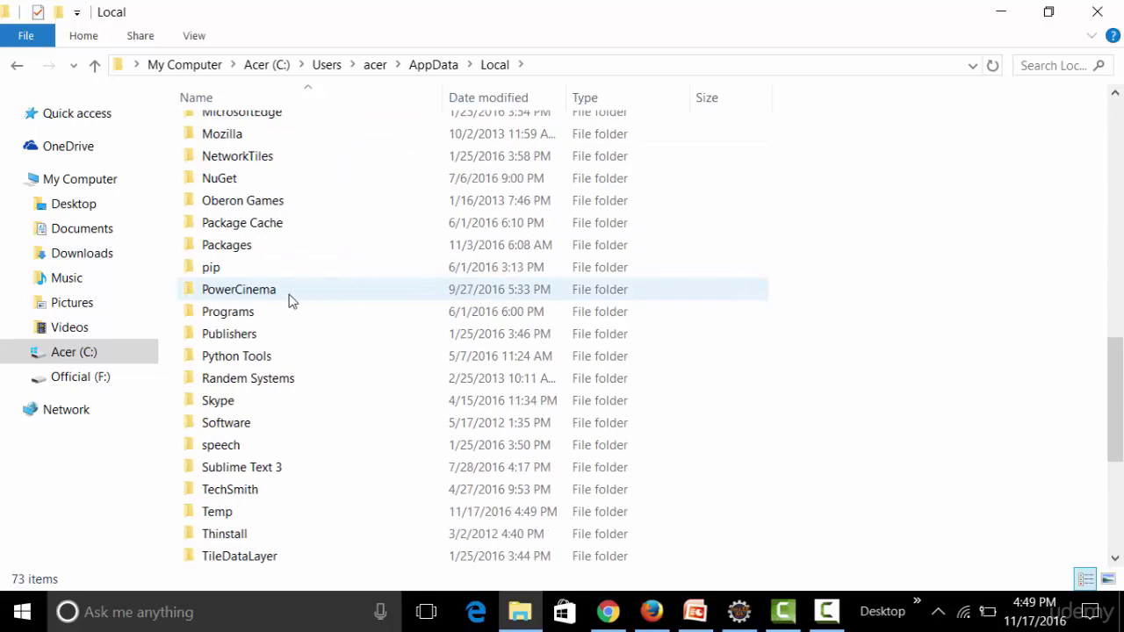
double_click(213, 514)
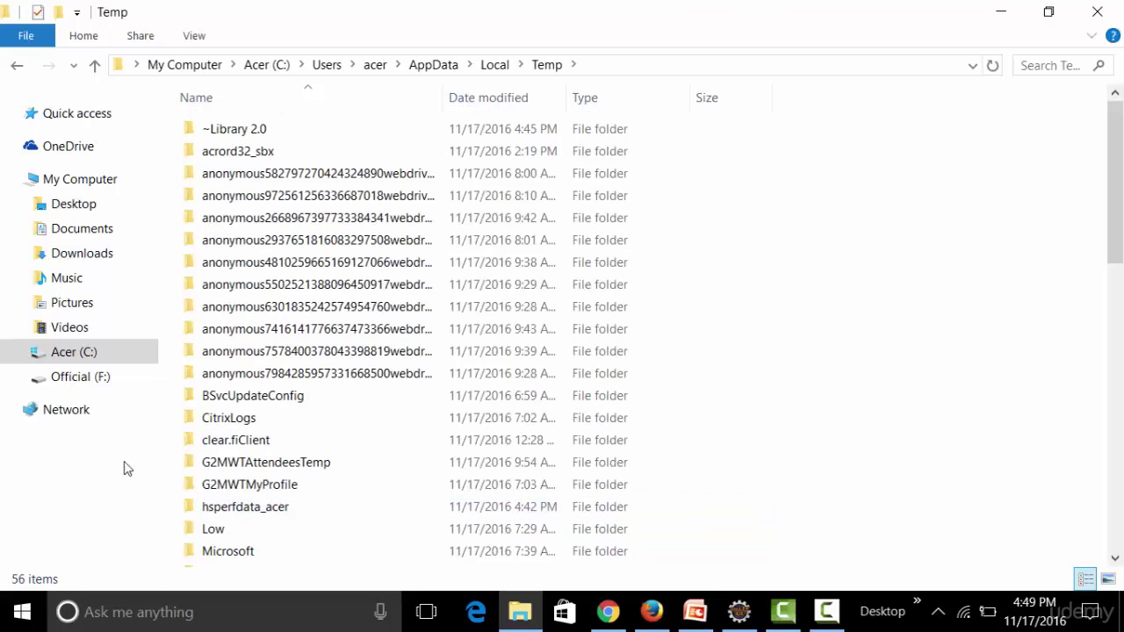
- Look through the contents of the Temp folder and close the folder window
scroll(657, 386, "down", 4)
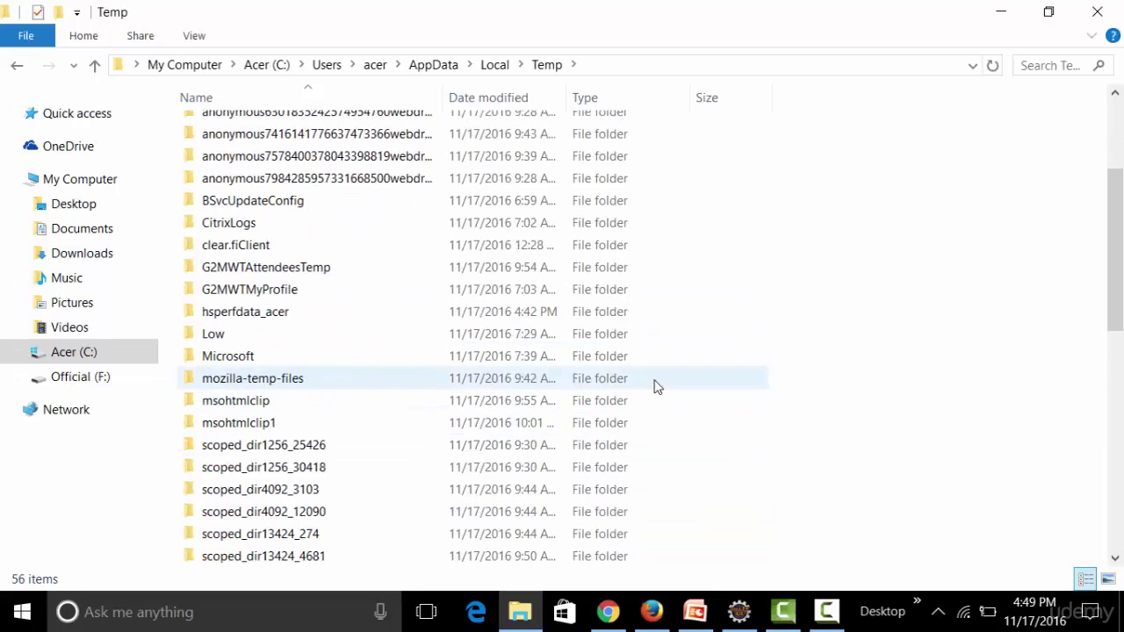
scroll(657, 386, "up", 2)
scroll(657, 386, "up", 2)
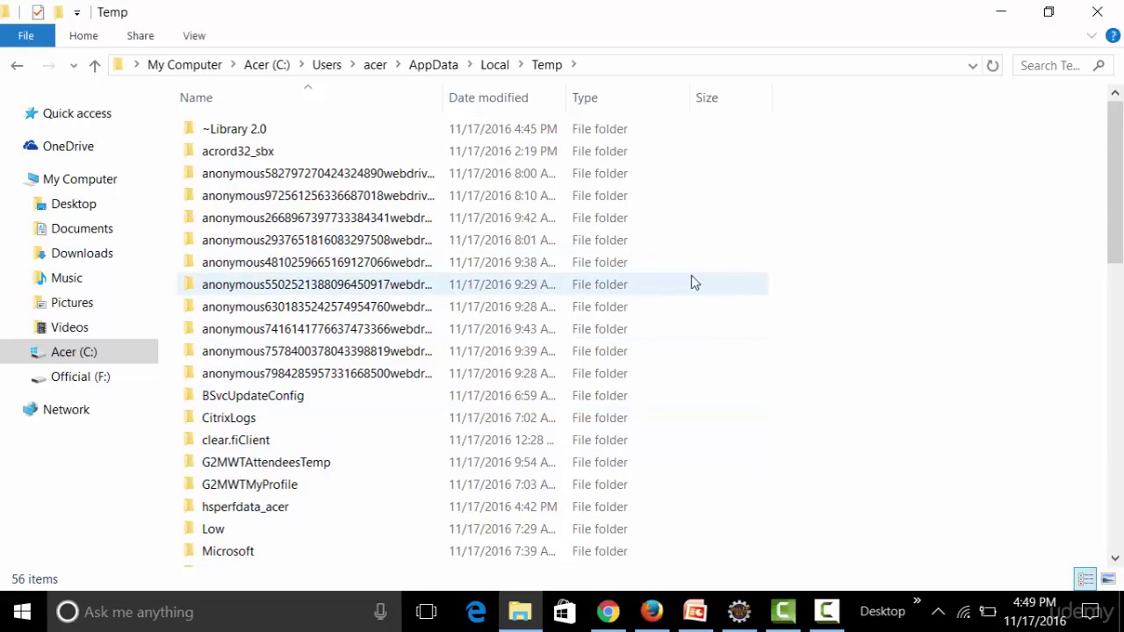
left_click(1120, 7)
- Switch to Google Chrome, open its settings and expand the advanced settings
left_click(608, 612)
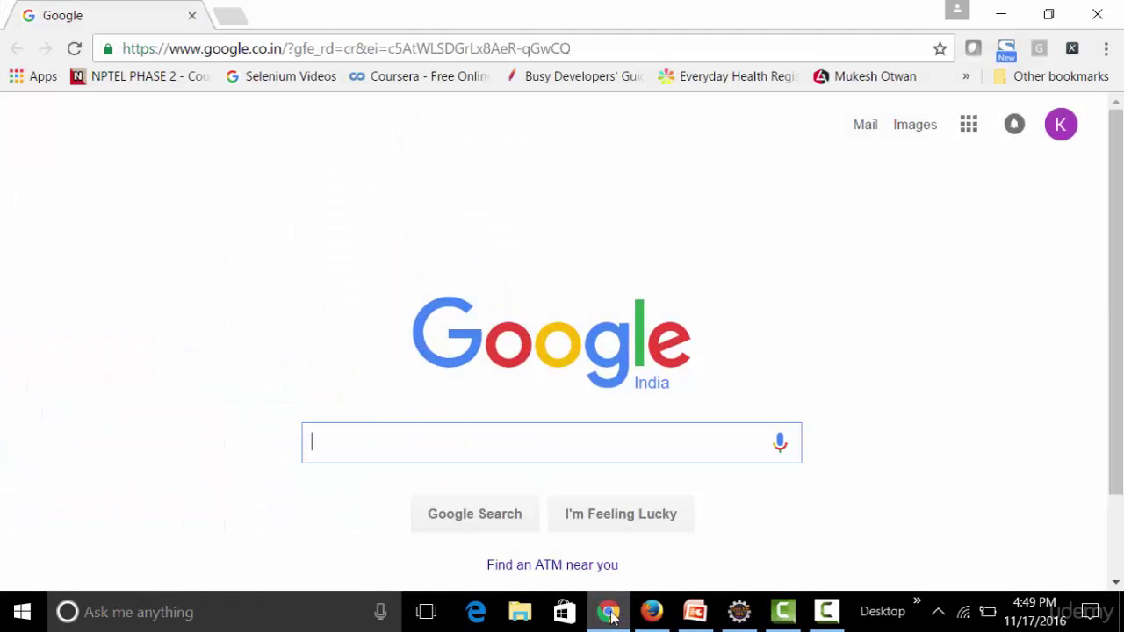
left_click(1106, 48)
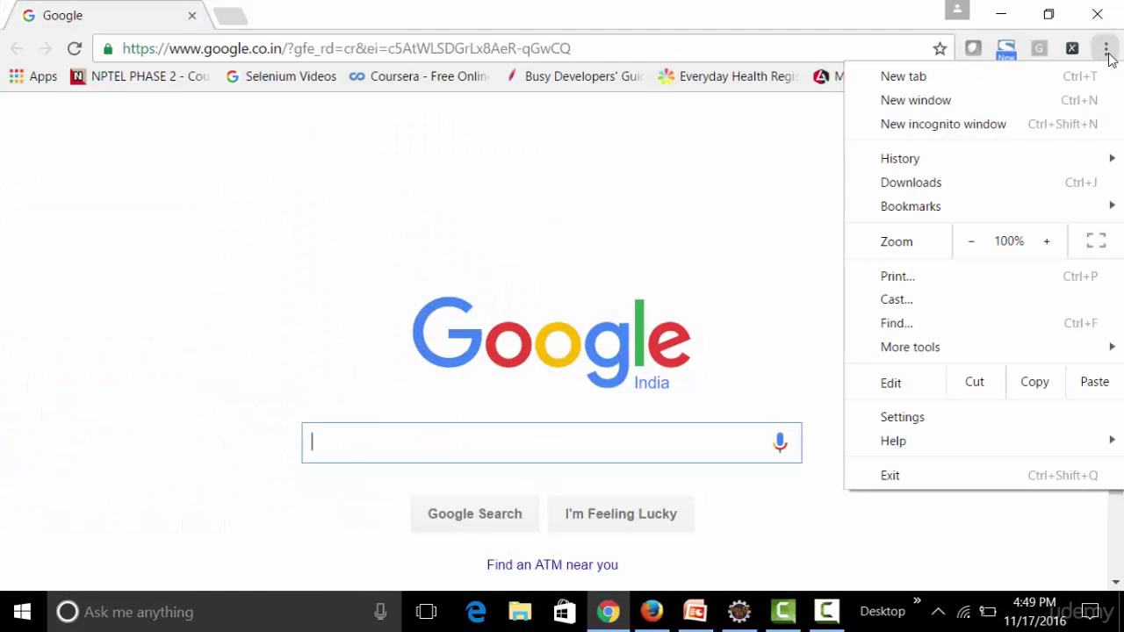
left_click(900, 419)
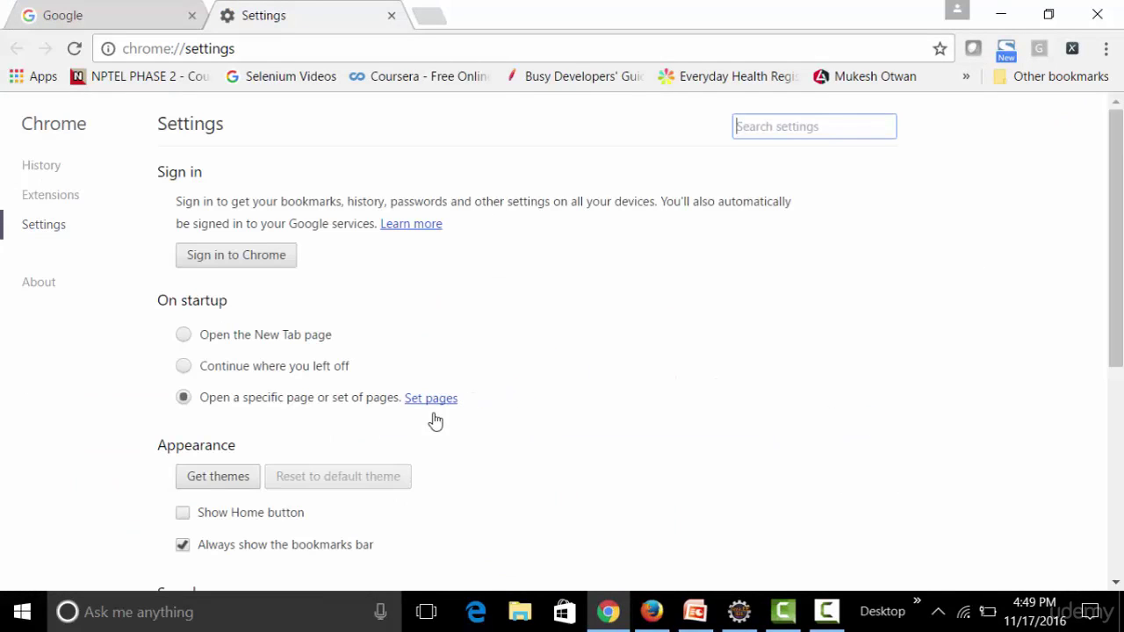
scroll(435, 421, "down", 4)
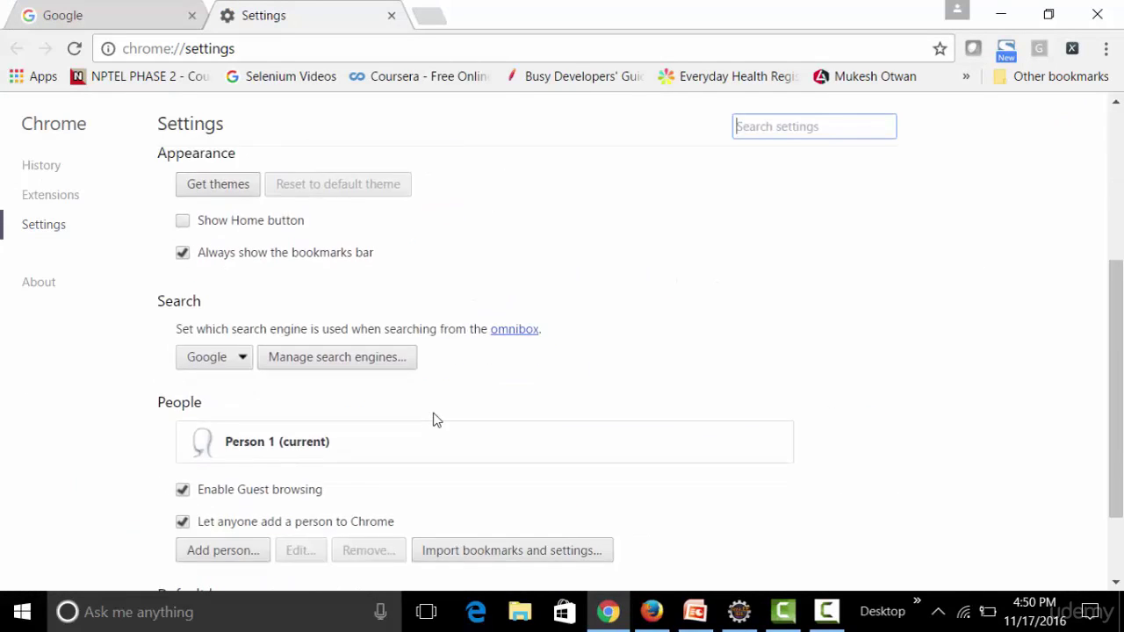
scroll(435, 421, "down", 1)
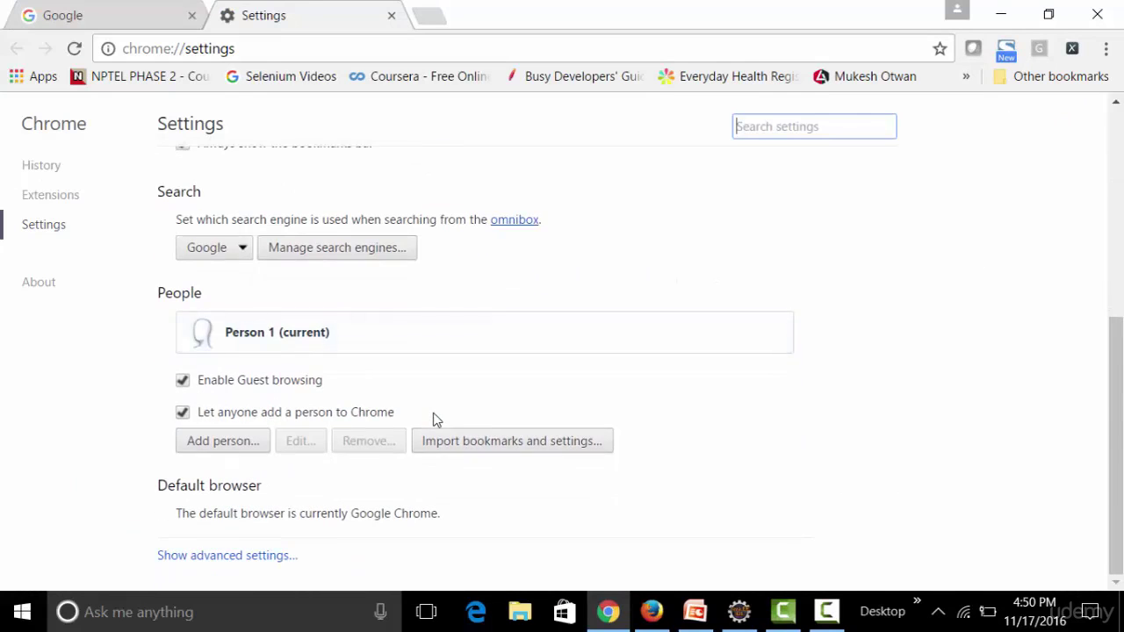
left_click(203, 557)
scroll(455, 483, "down", 2)
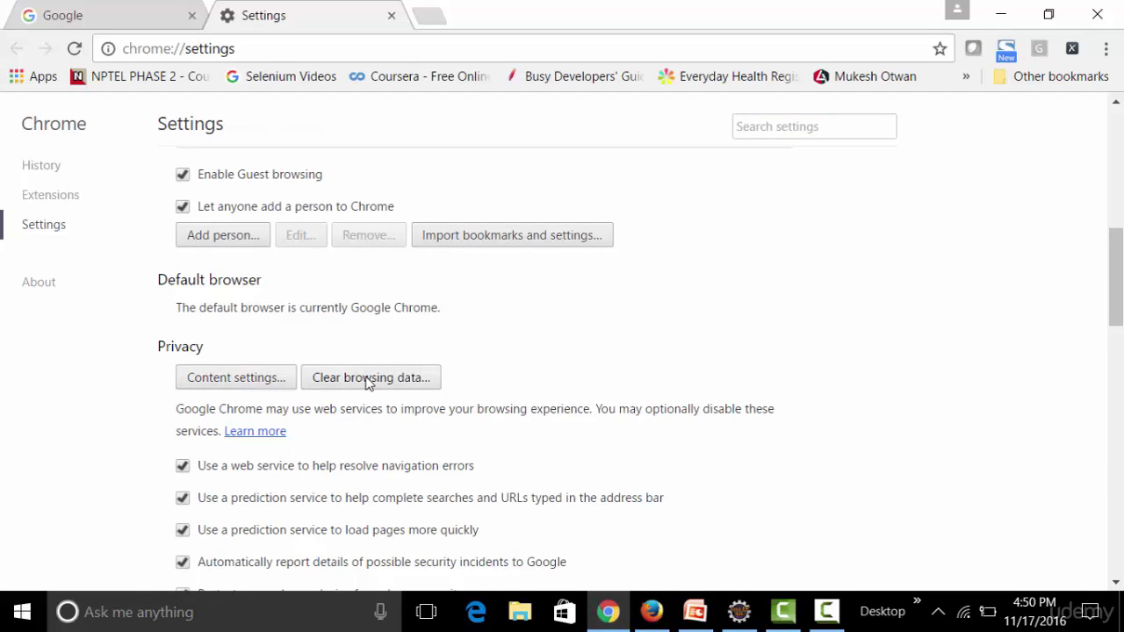
- Examine the whole advanced settings page to locate the privacy section that holds the cookie options
scroll(368, 382, "down", 5)
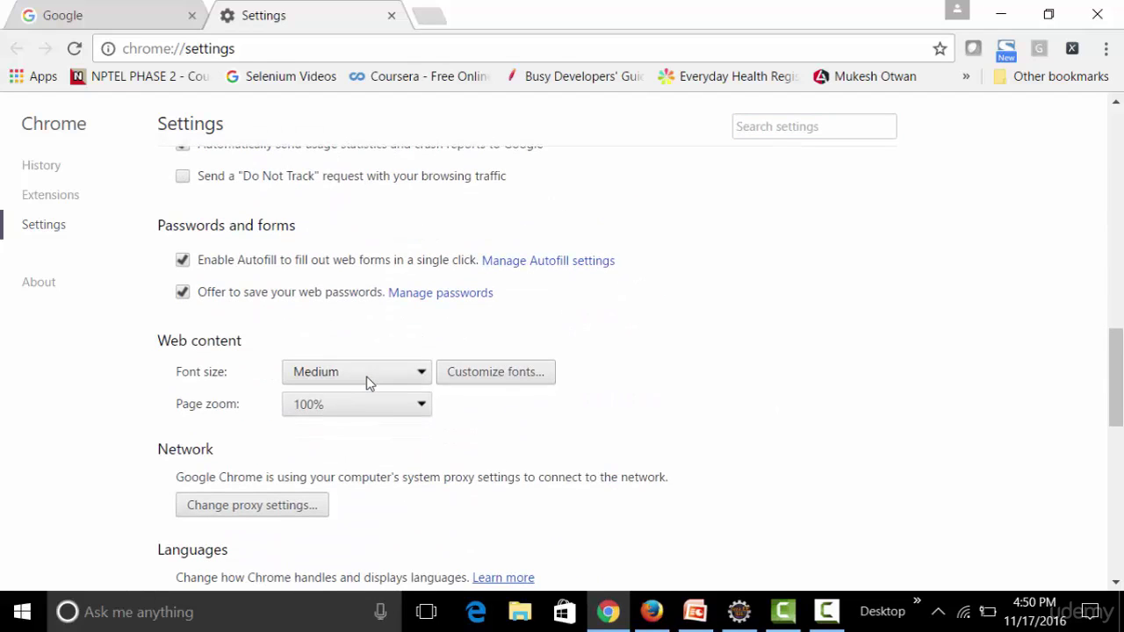
scroll(367, 382, "down", 5)
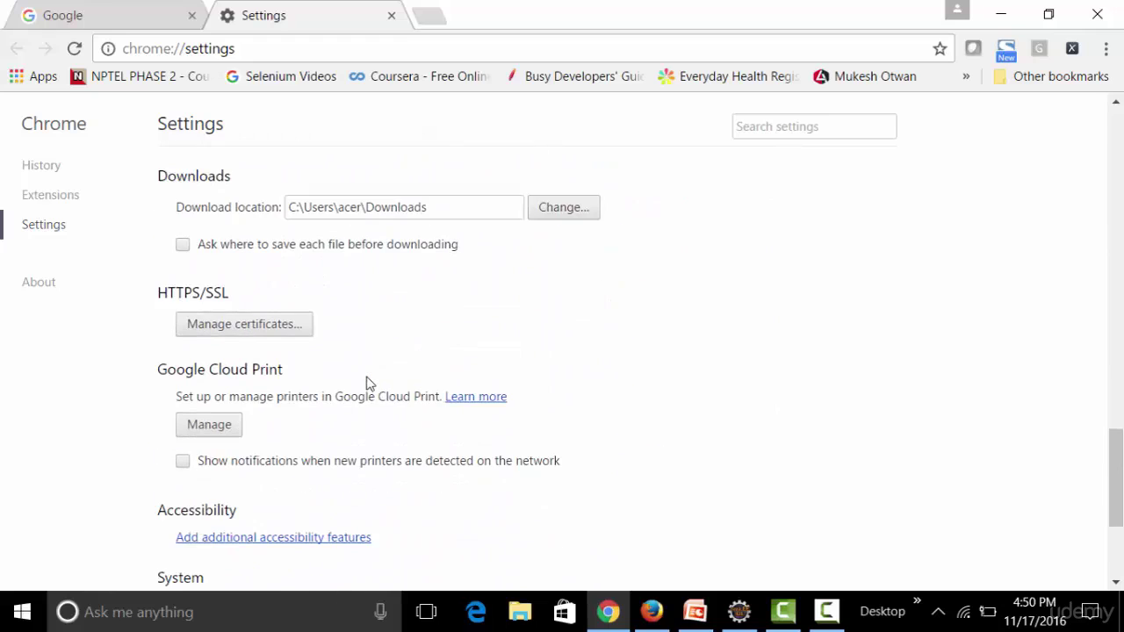
scroll(369, 383, "down", 3)
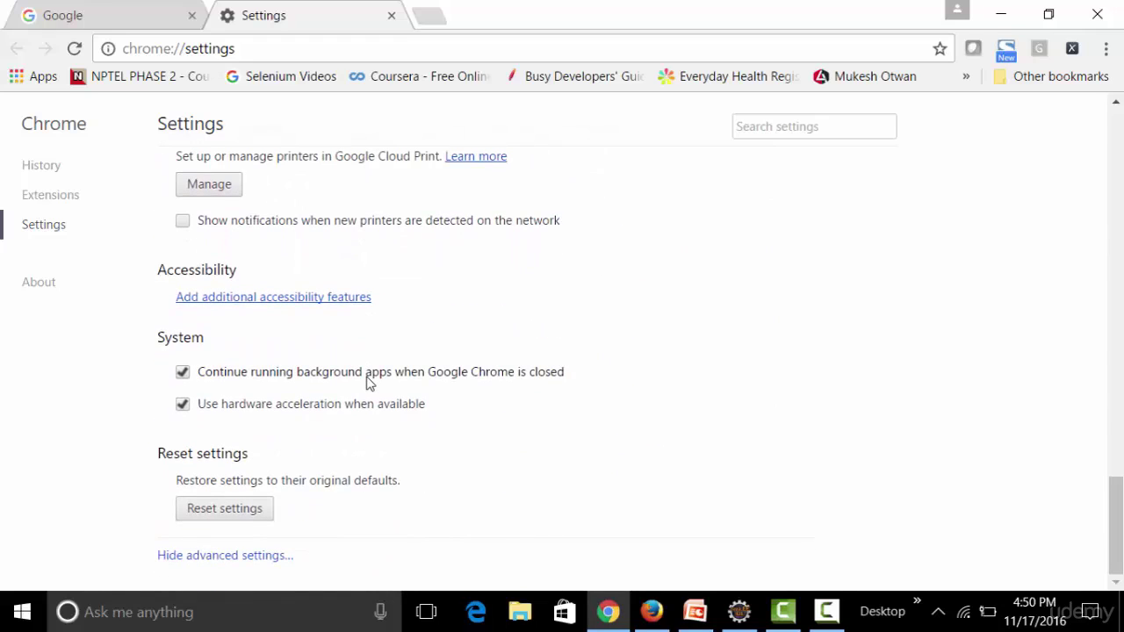
scroll(369, 383, "up", 15)
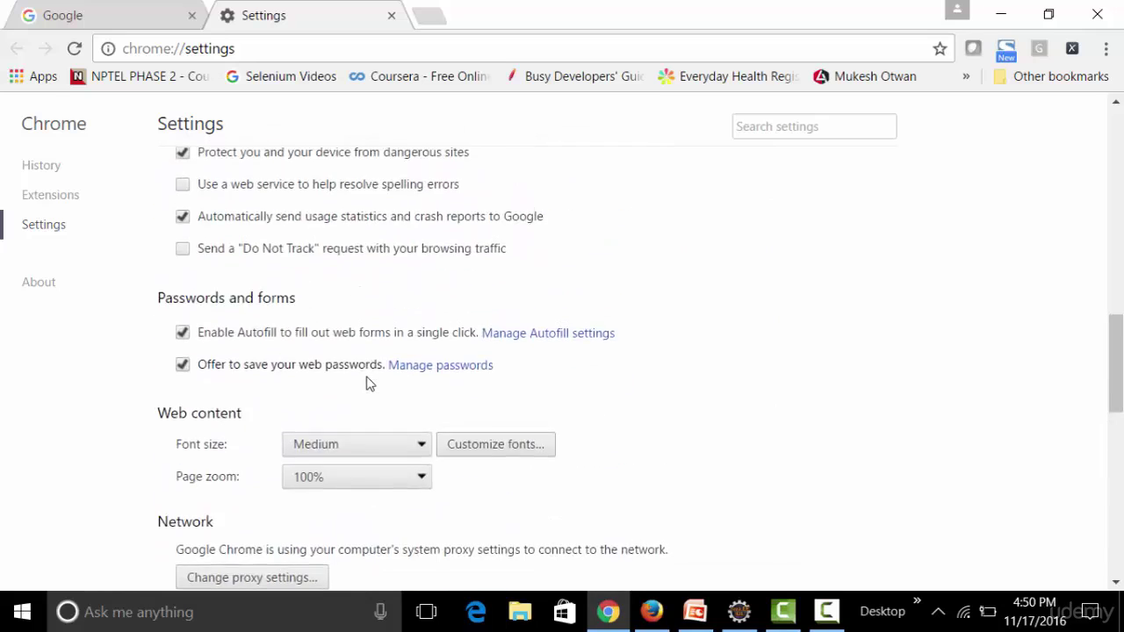
scroll(367, 383, "up", 3)
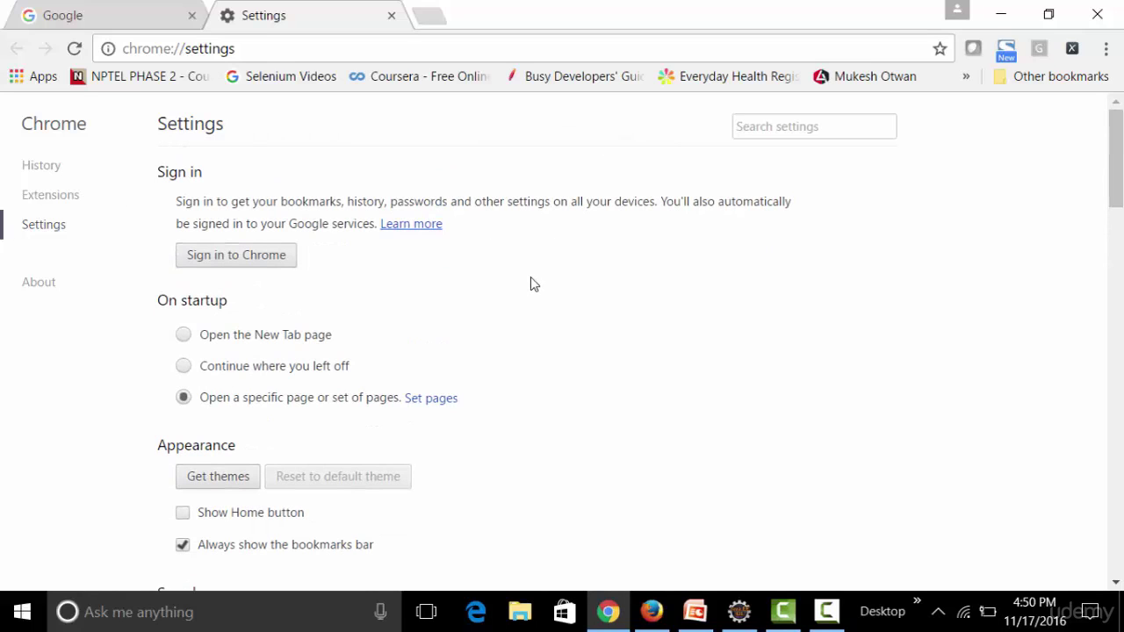
scroll(532, 283, "down", 3)
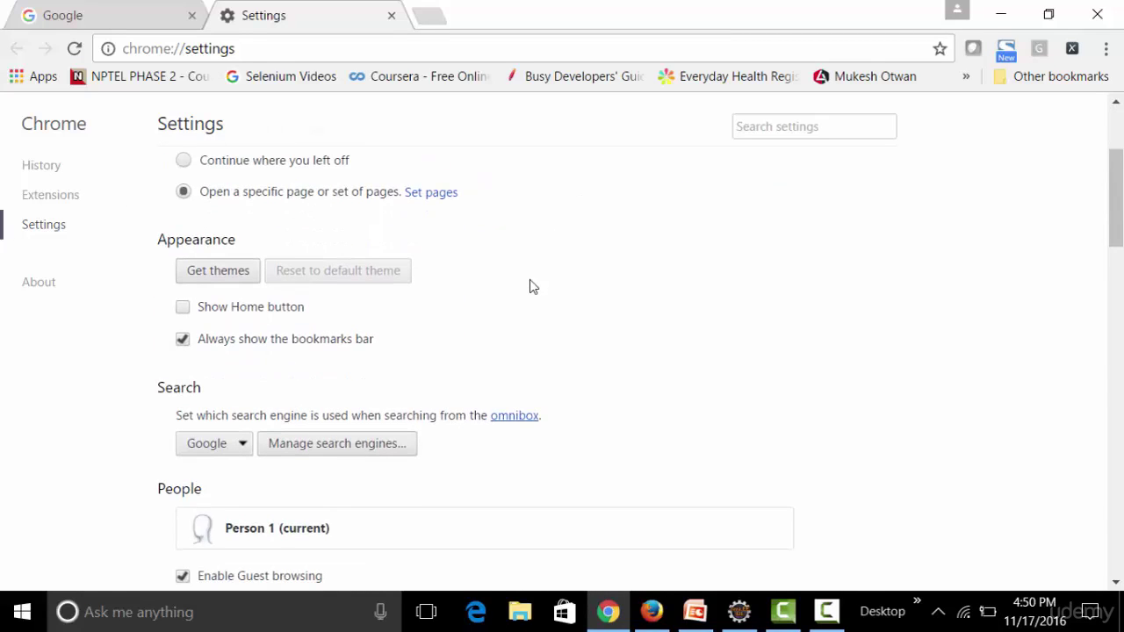
scroll(529, 286, "down", 1)
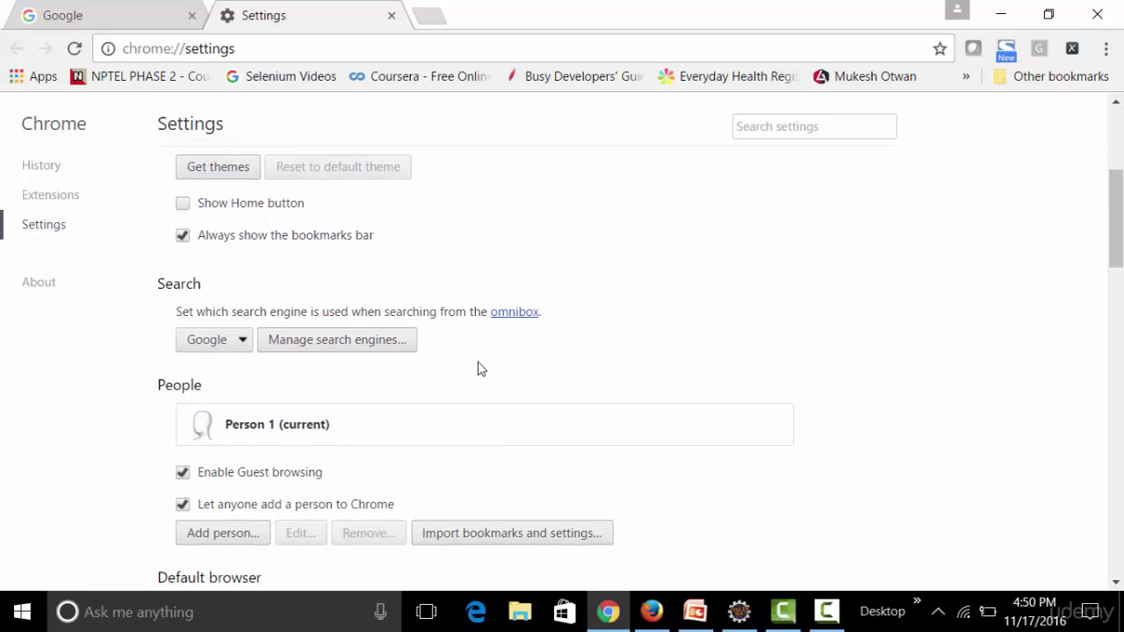
scroll(478, 369, "down", 2)
scroll(478, 369, "down", 2)
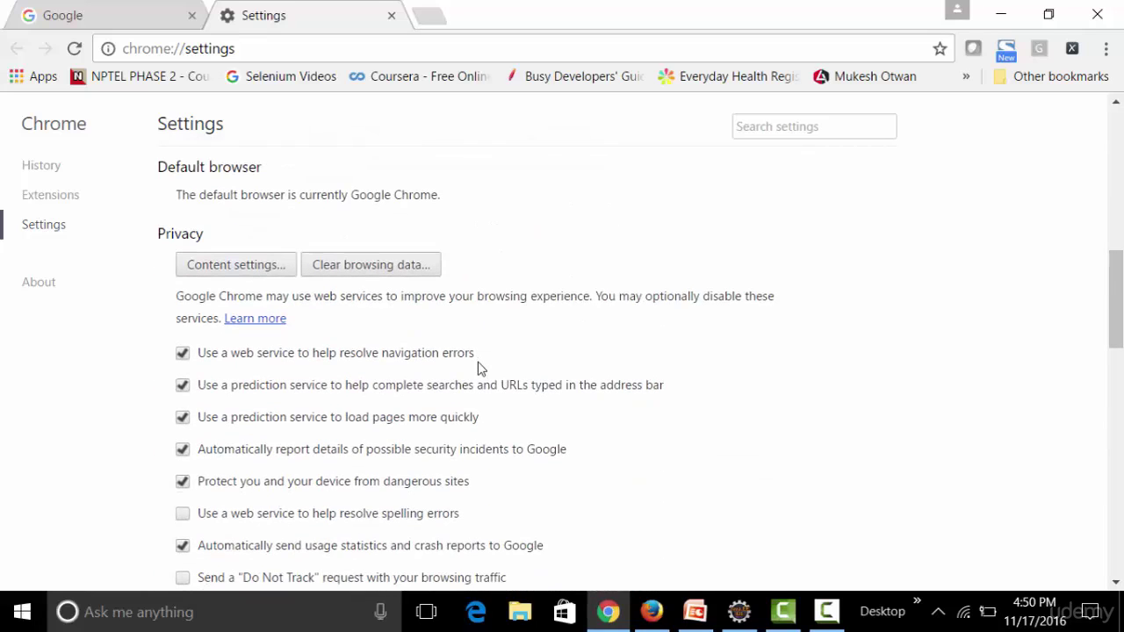
scroll(416, 378, "down", 1)
scroll(416, 378, "up", 1)
- View the list of all cookies and site data through the content settings, then close the dialogs and the settings page
left_click(263, 268)
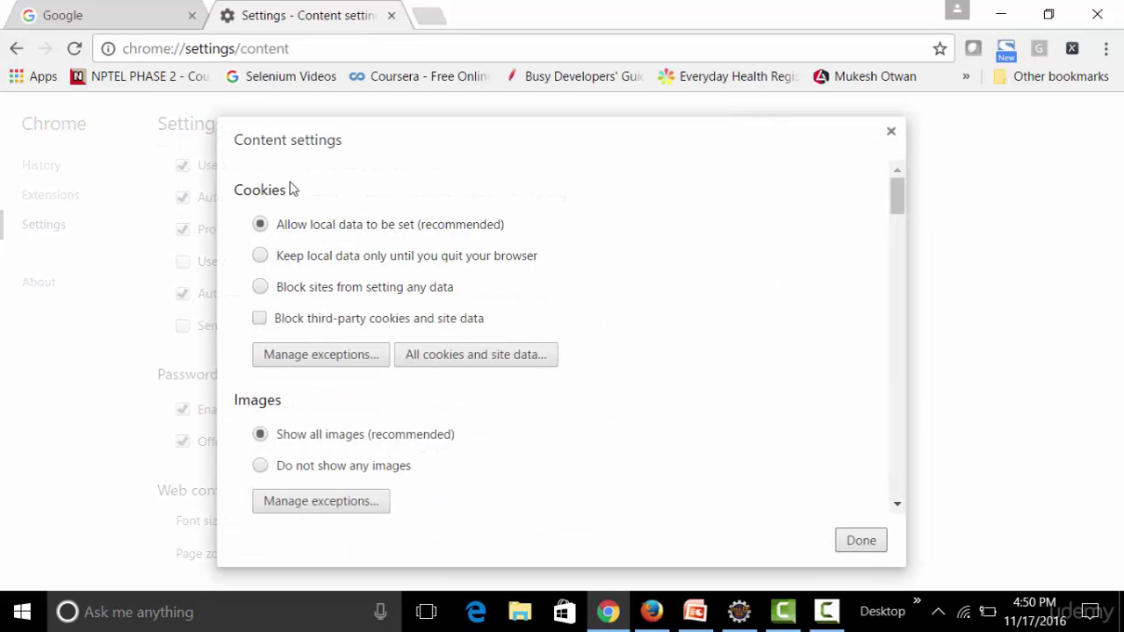
left_click(488, 358)
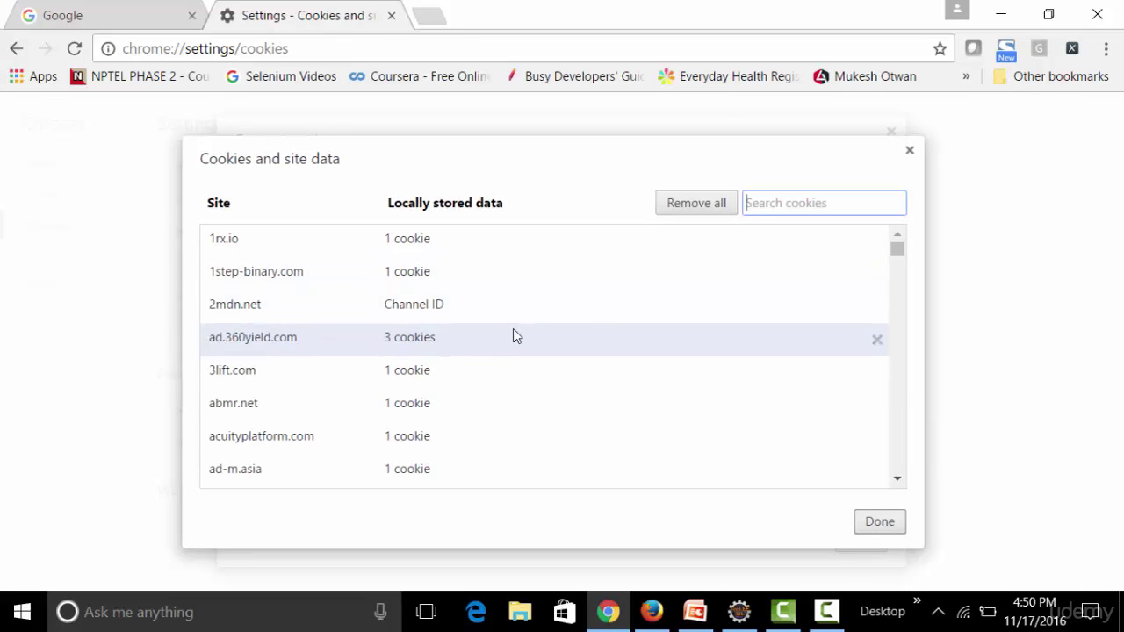
left_click(880, 522)
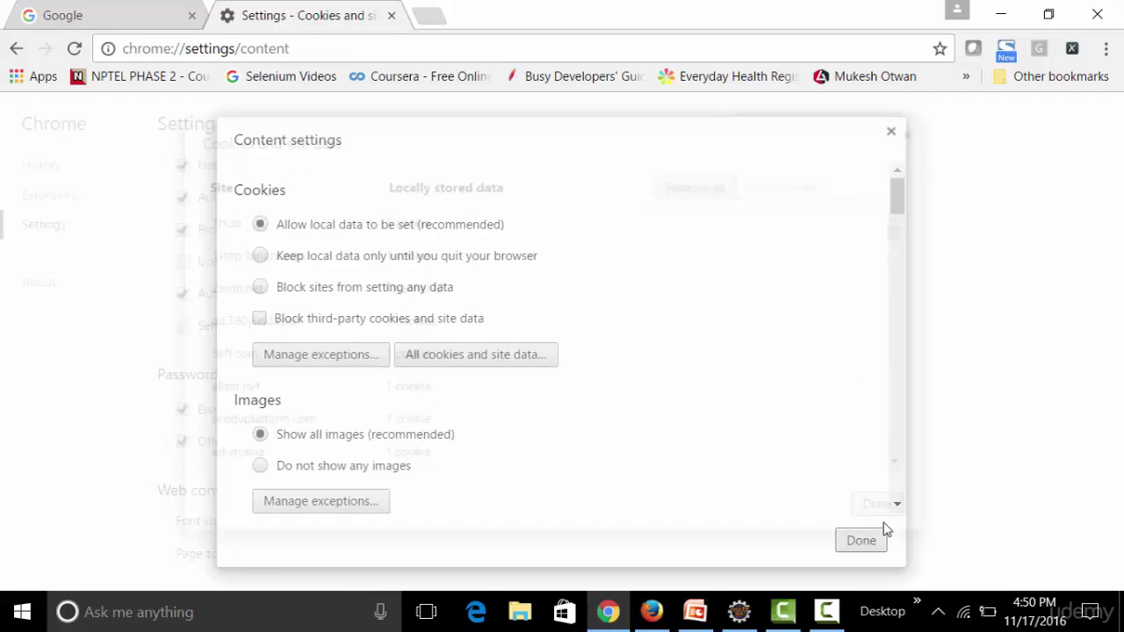
left_click(868, 540)
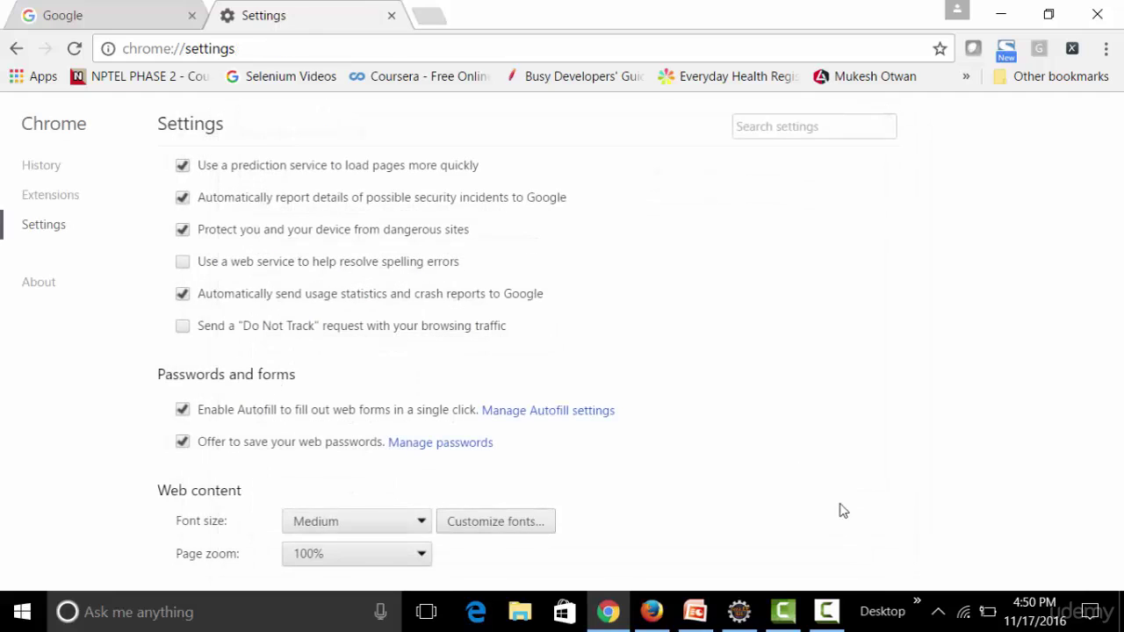
left_click(392, 16)
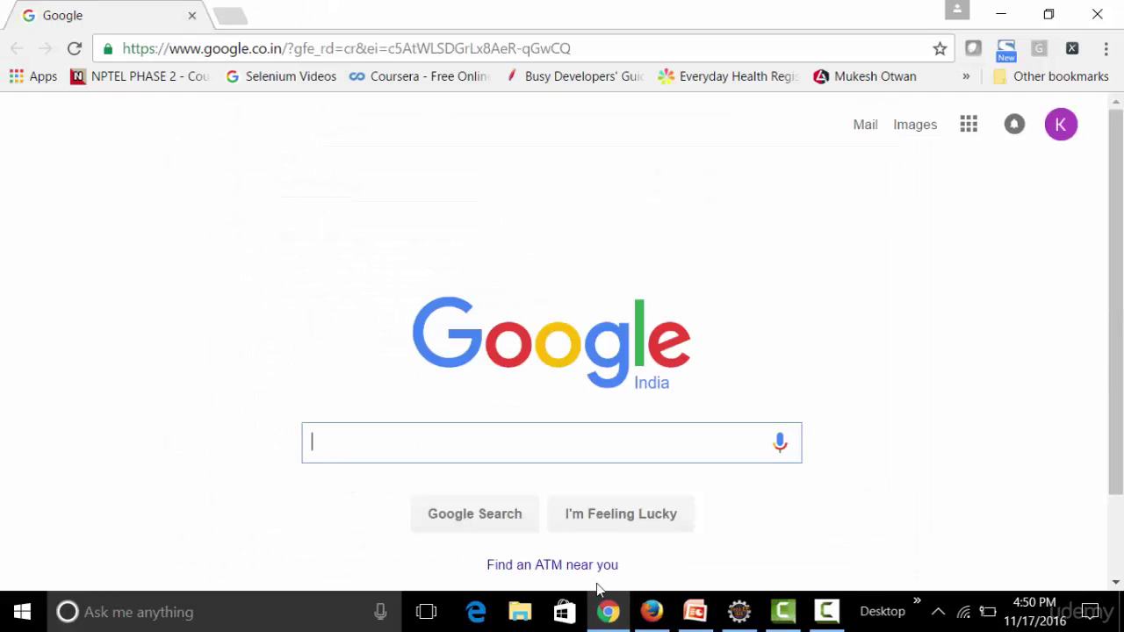
- Switch to Mozilla Firefox and open its options at the Content category to look for cookie settings
left_click(651, 613)
left_click(1102, 81)
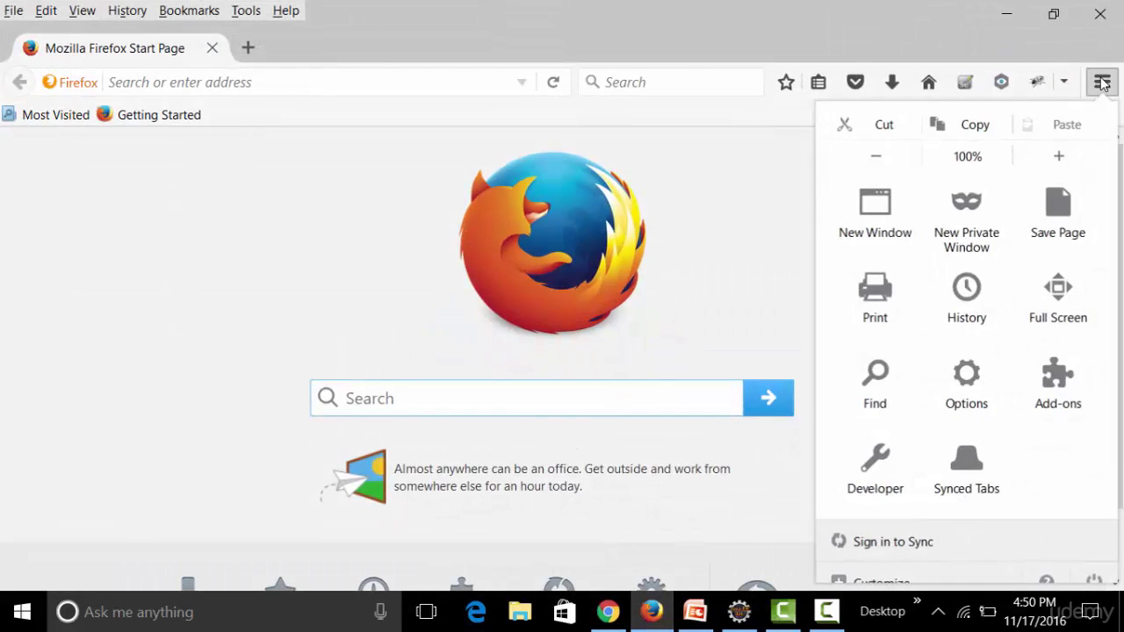
left_click(955, 381)
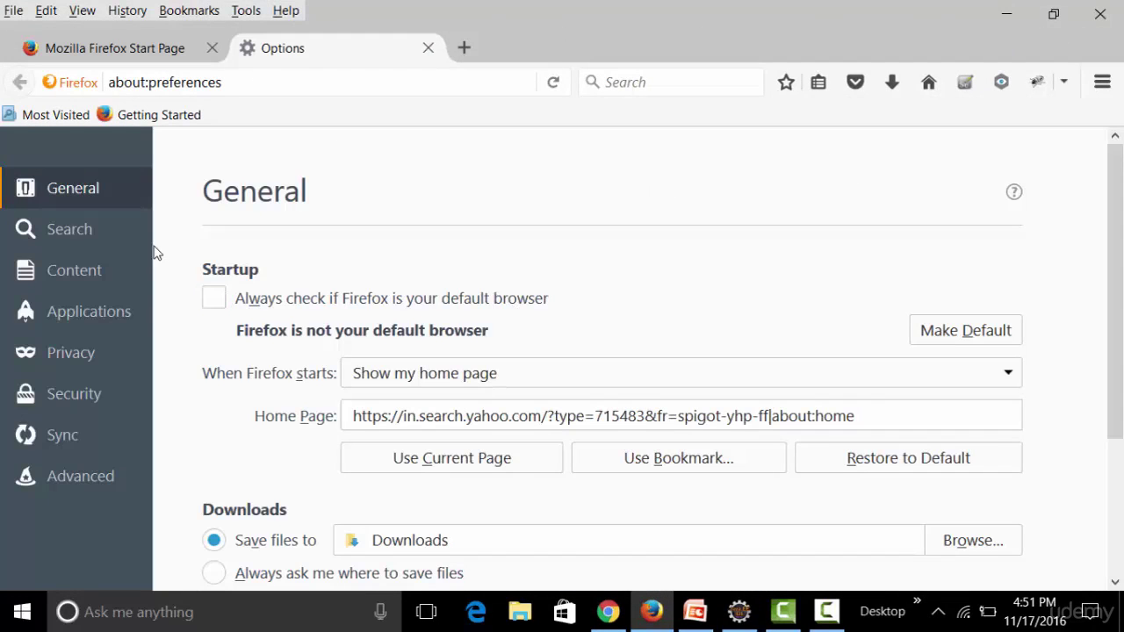
left_click(74, 271)
scroll(589, 322, "down", 3)
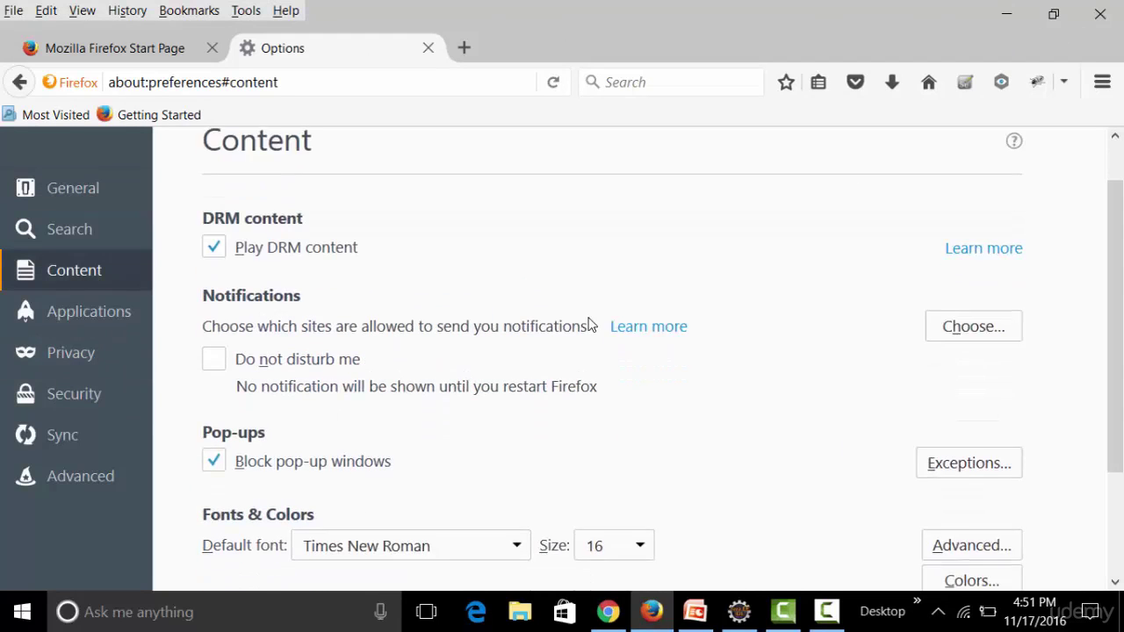
- Look through the Search and General categories of the Firefox options for cookie settings
scroll(590, 322, "up", 3)
left_click(96, 229)
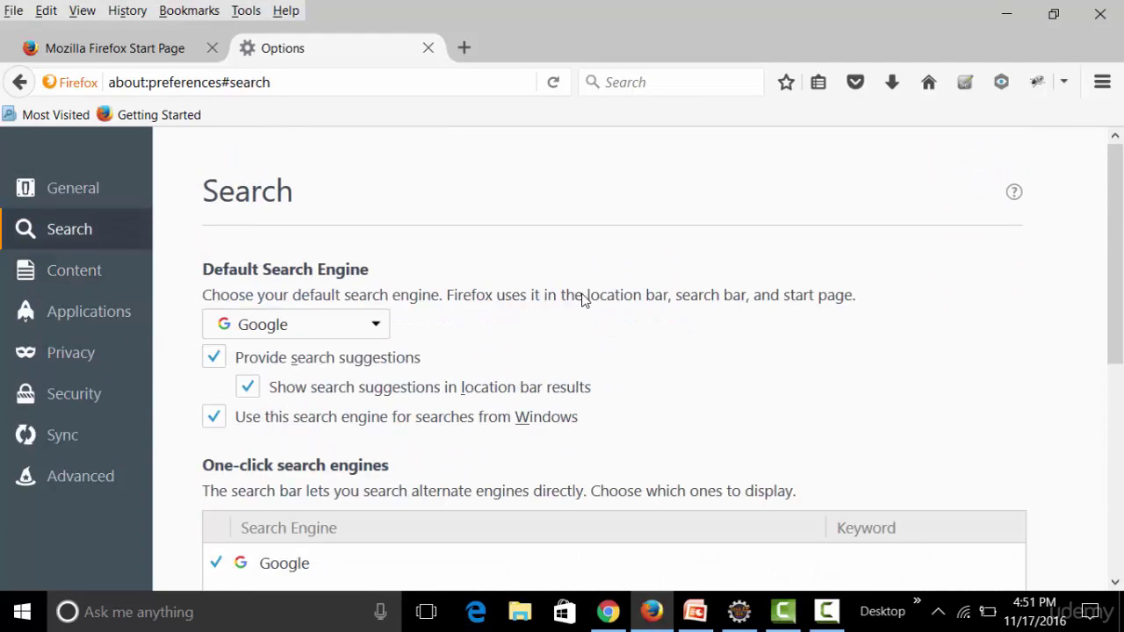
scroll(578, 323, "down", 3)
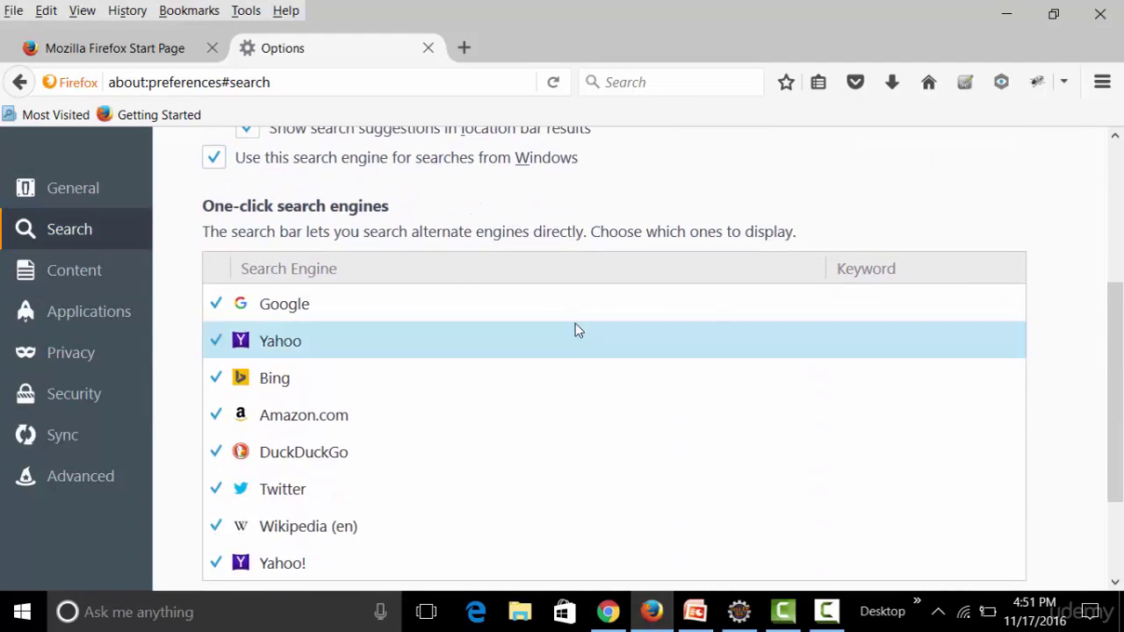
left_click(84, 193)
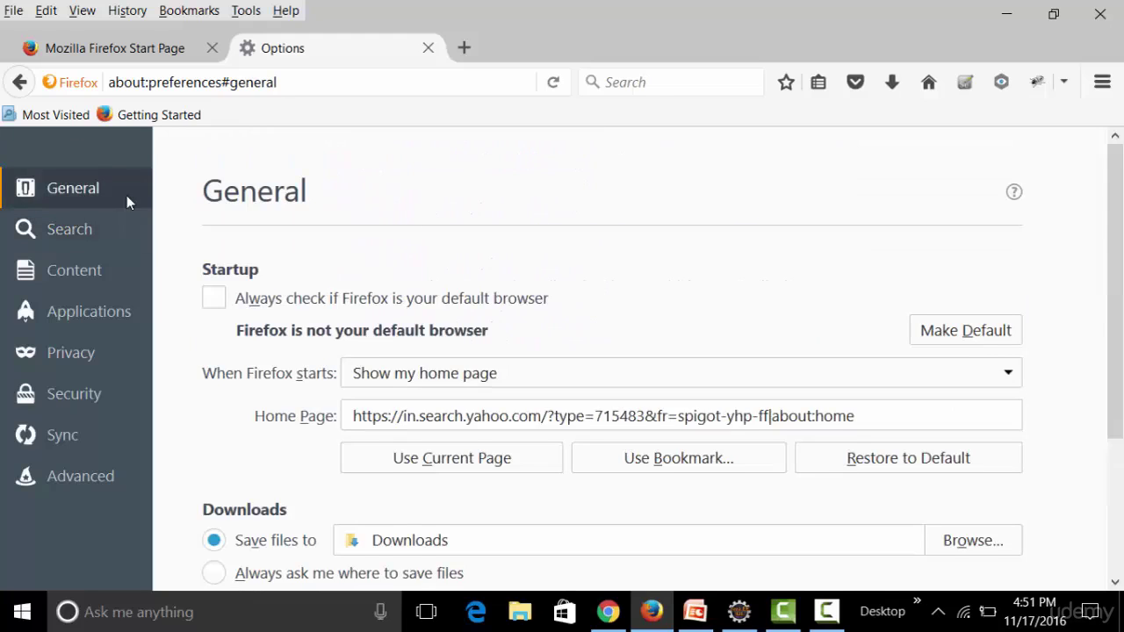
scroll(685, 330, "down", 1)
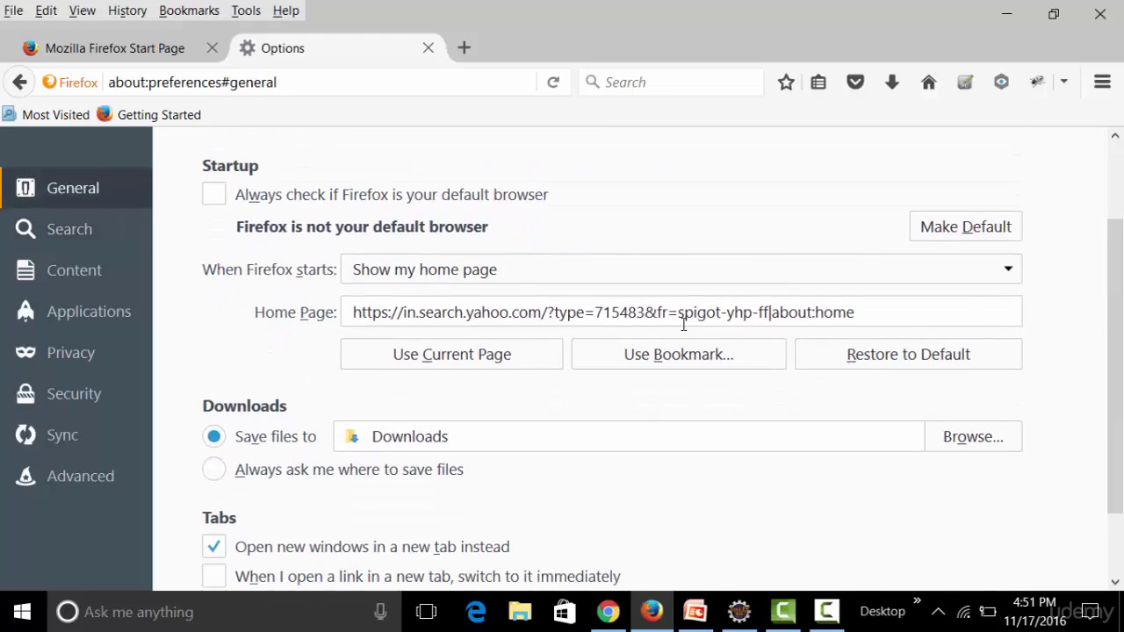
scroll(684, 325, "down", 1)
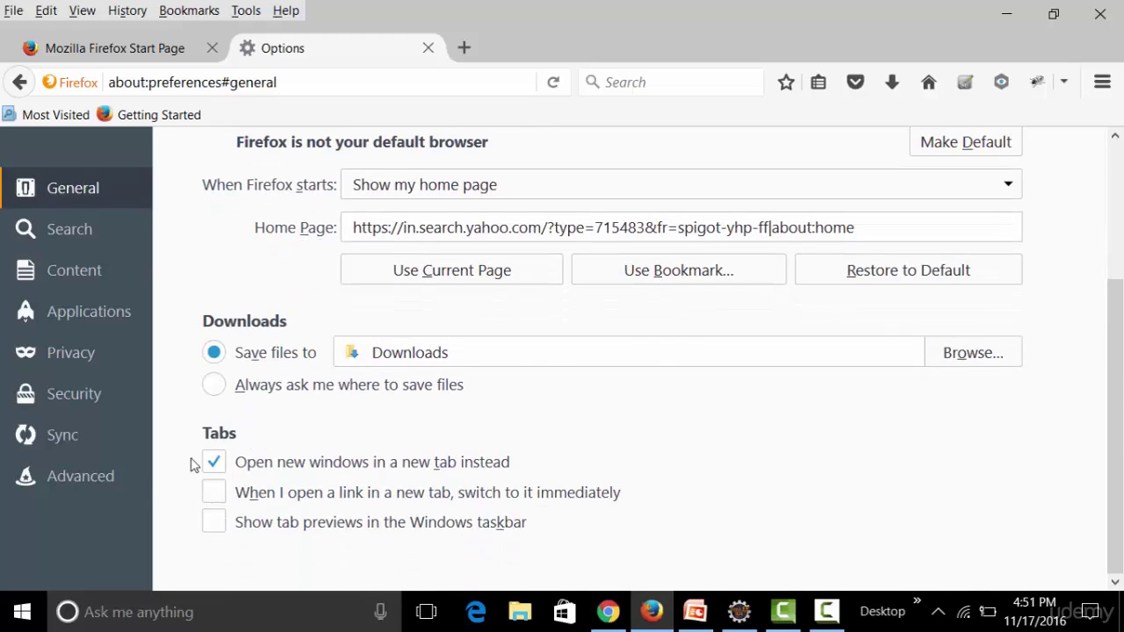
- Examine the General, Data Choices, Network and Update sections of the Advanced options for cookie settings
left_click(115, 478)
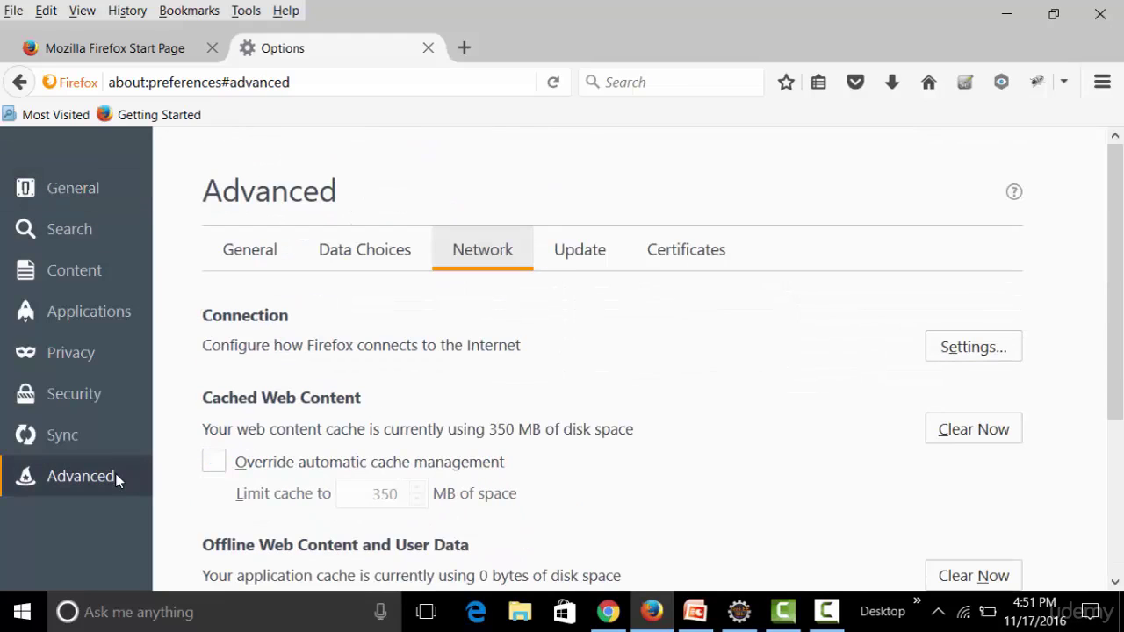
left_click(234, 256)
scroll(695, 359, "down", 4)
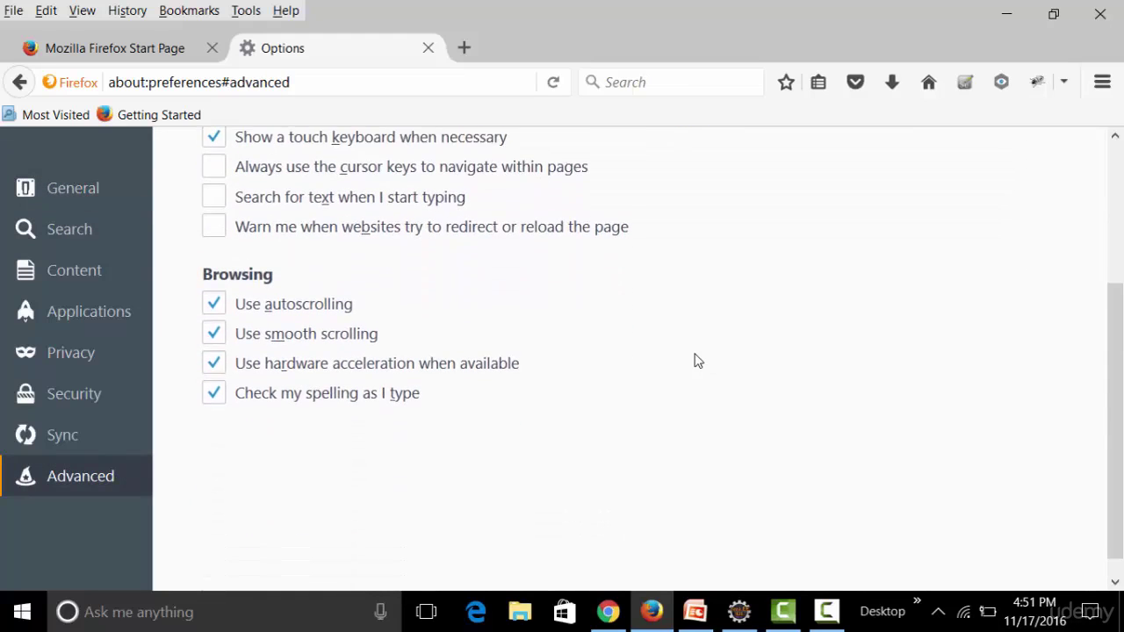
scroll(685, 354, "up", 4)
left_click(394, 253)
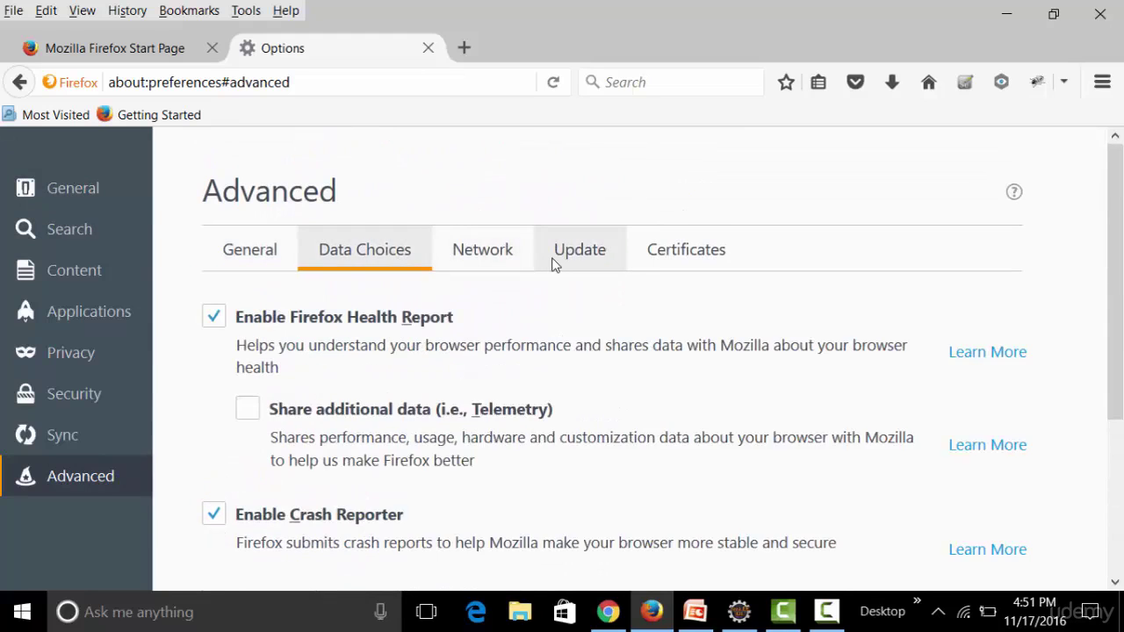
scroll(553, 281, "down", 2)
scroll(555, 290, "up", 1)
left_click(488, 210)
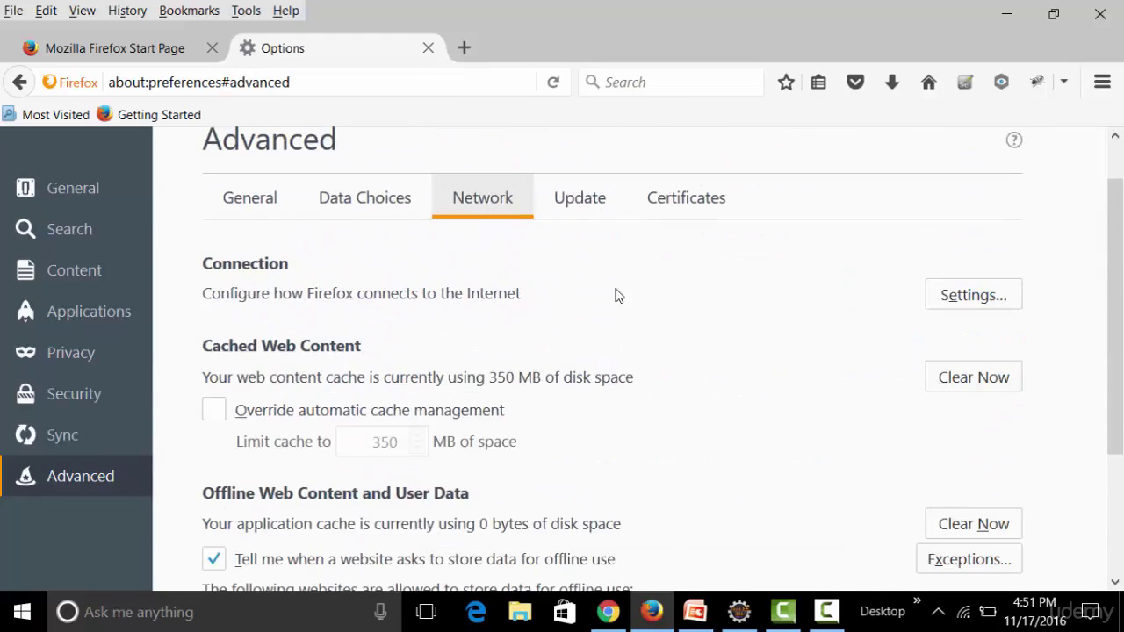
scroll(643, 360, "down", 3)
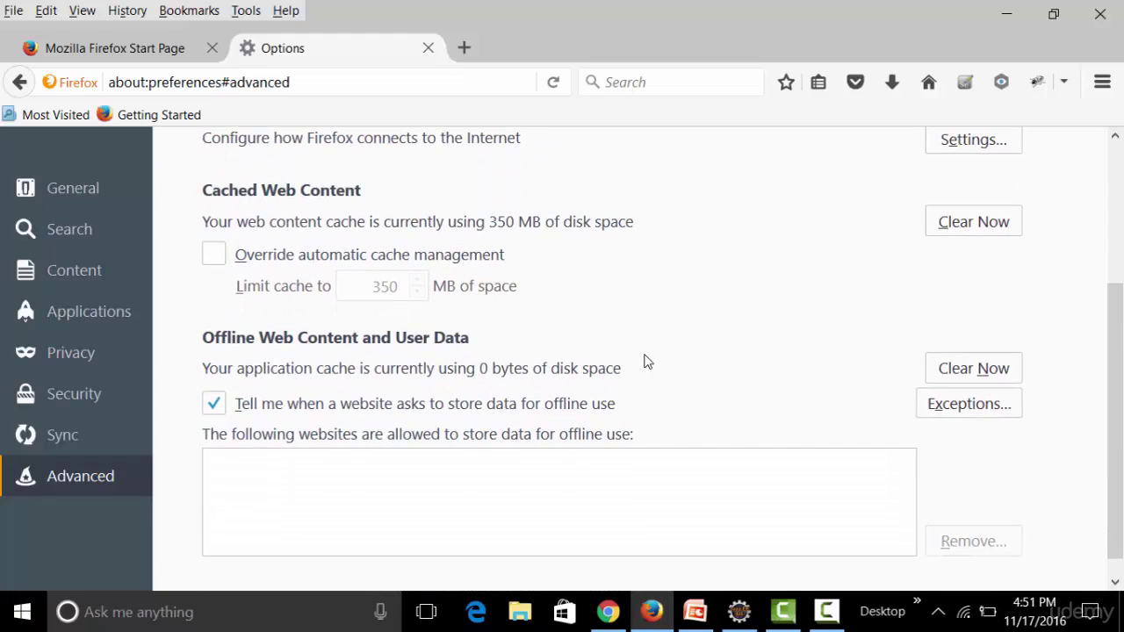
scroll(651, 357, "up", 3)
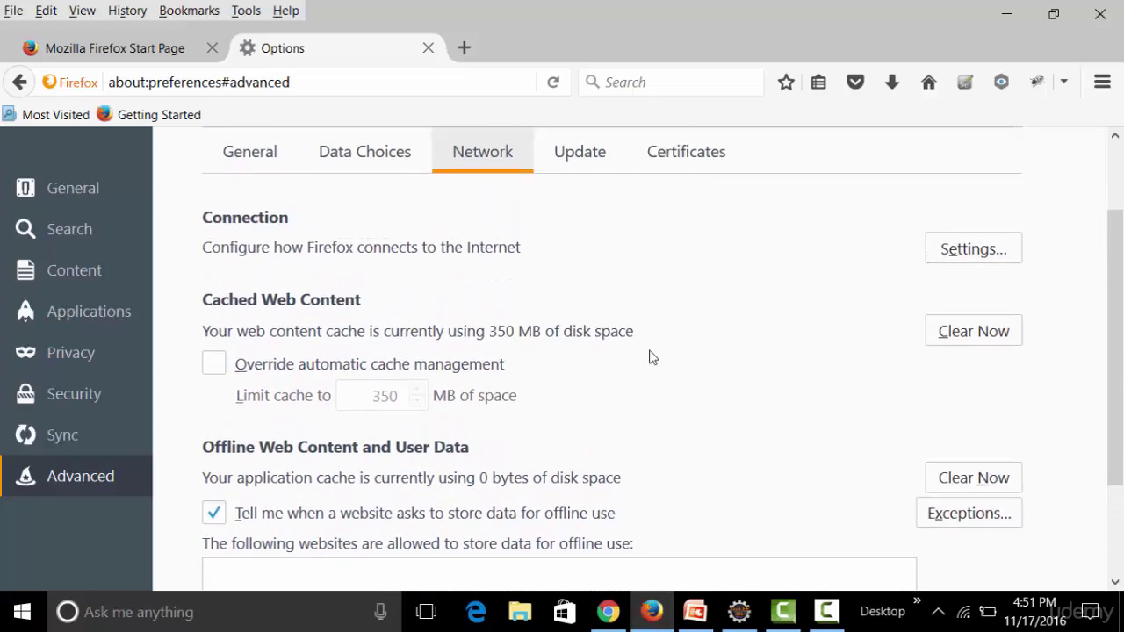
left_click(597, 261)
scroll(731, 422, "down", 2)
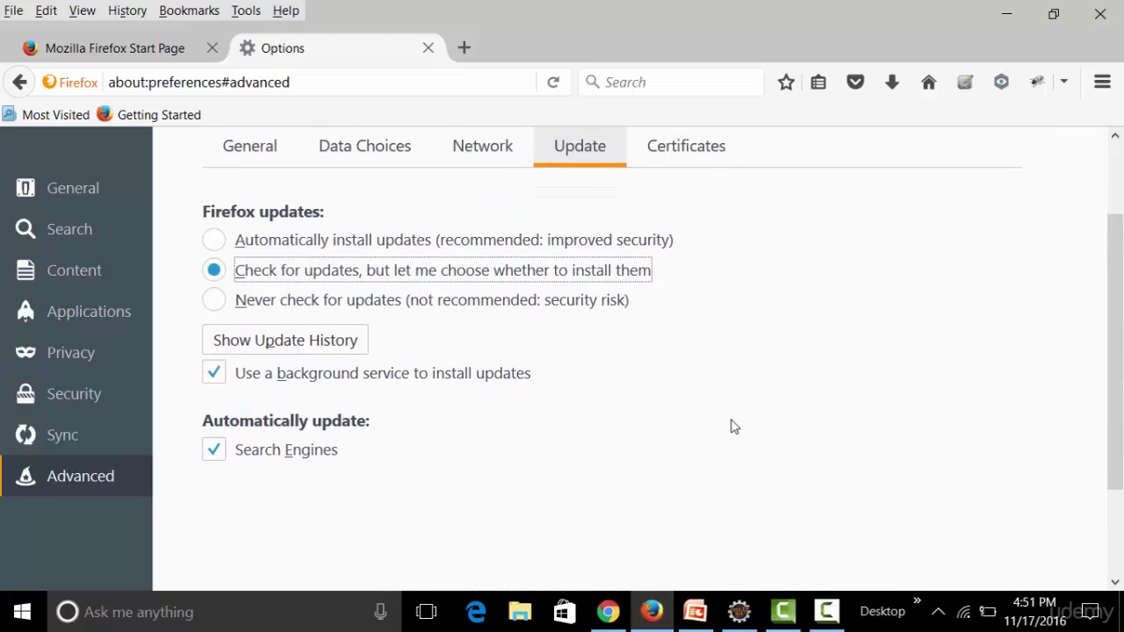
- Check the Security options, view the individual cookies list from the Privacy options, and close the list and the options page
left_click(82, 410)
scroll(327, 391, "down", 1)
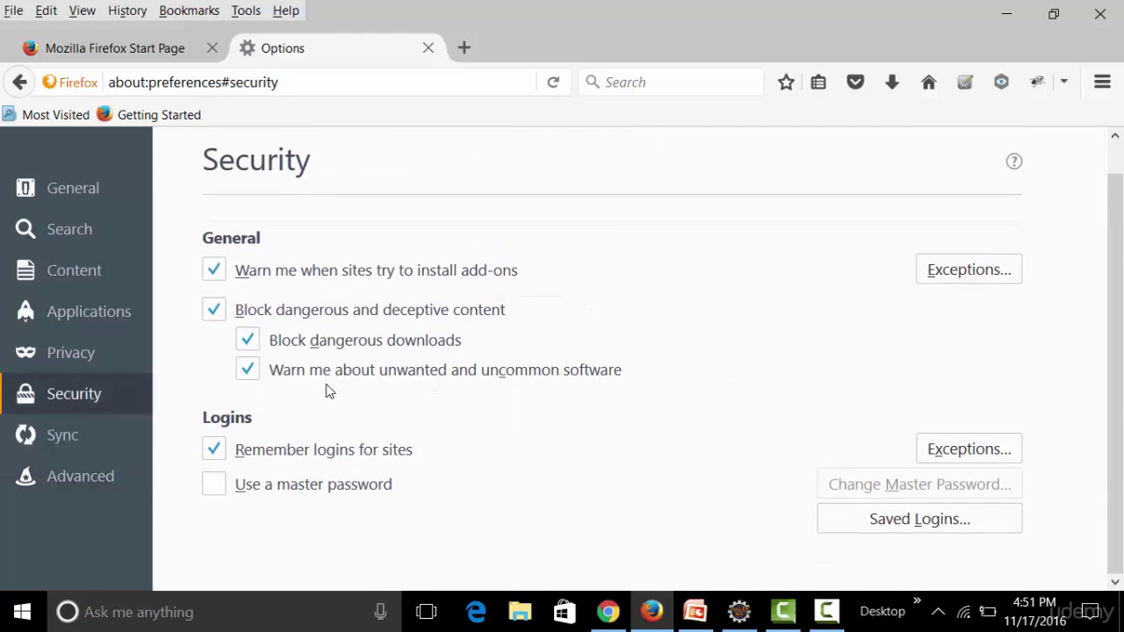
left_click(72, 352)
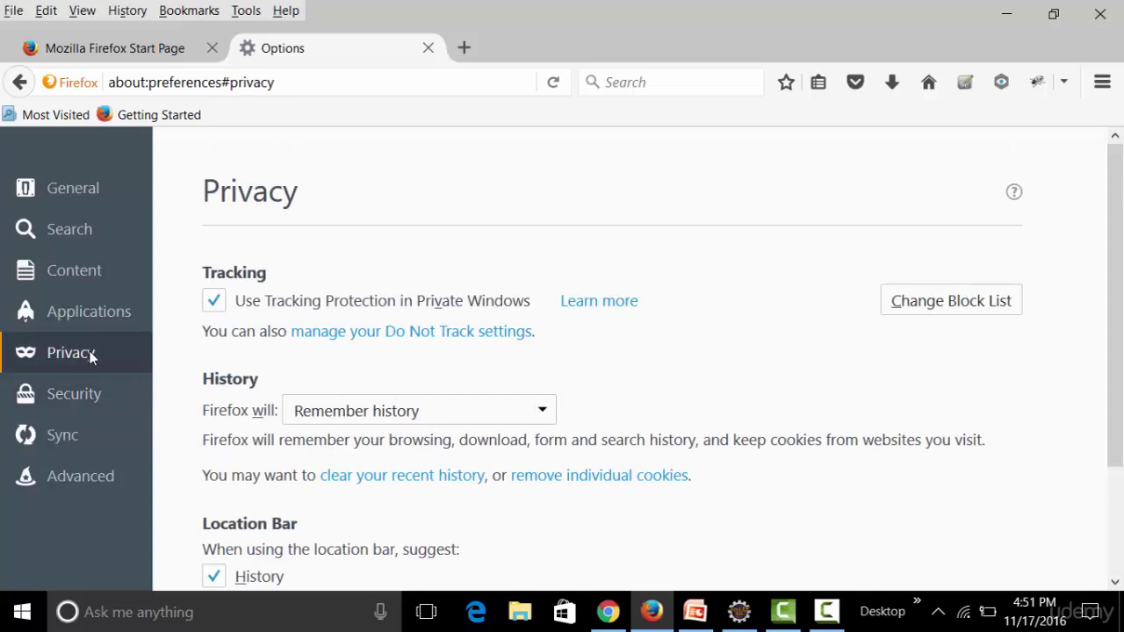
scroll(705, 307, "down", 2)
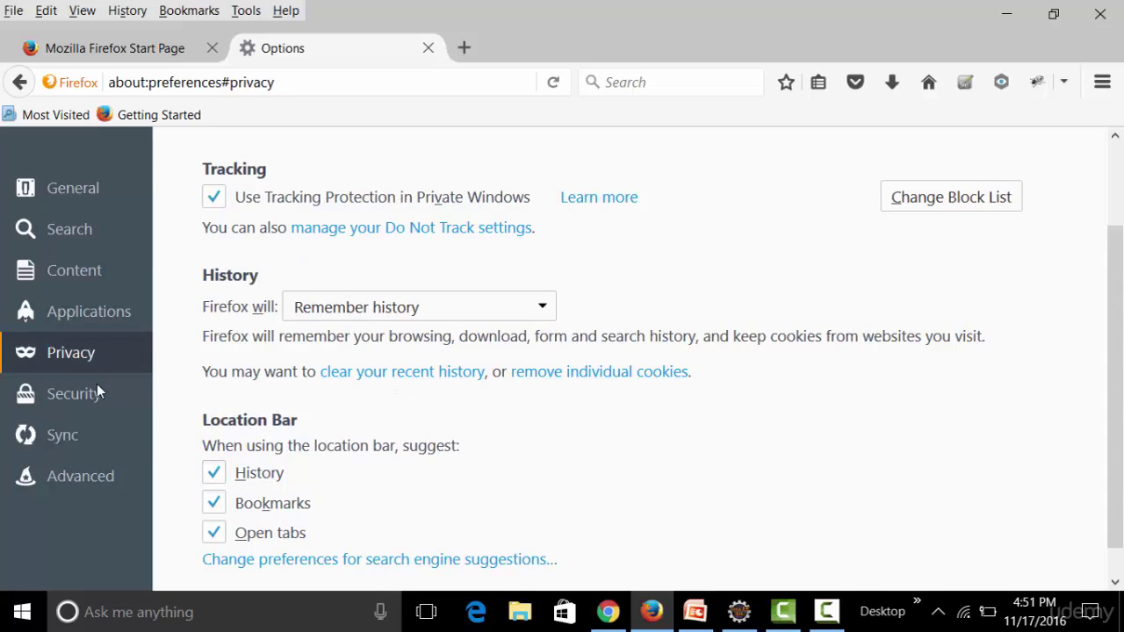
left_click(595, 373)
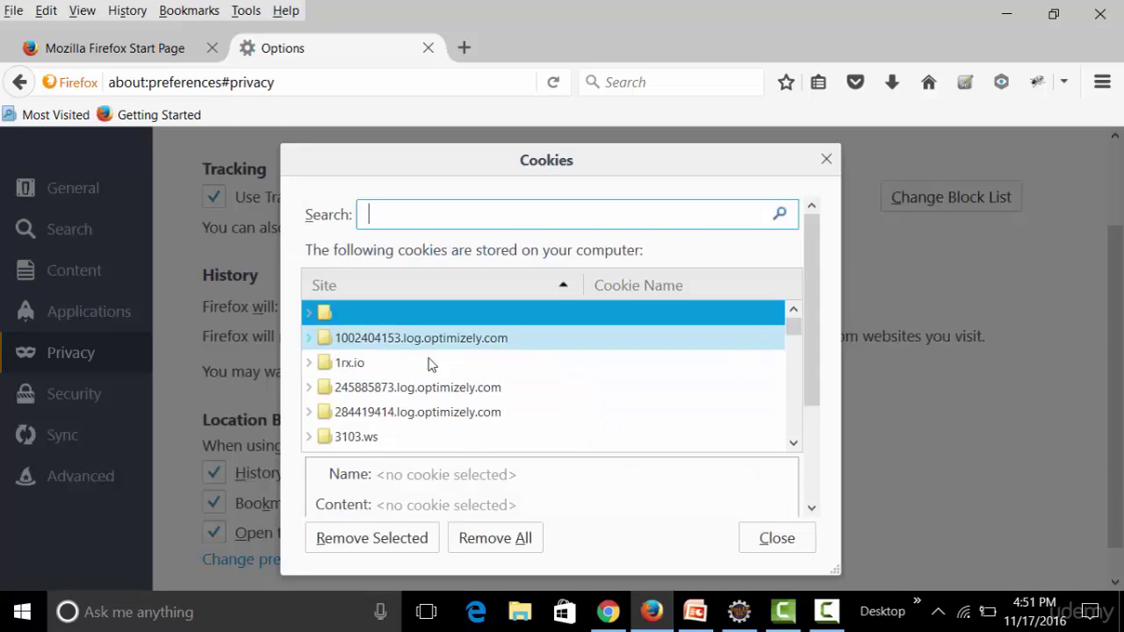
left_click(827, 159)
left_click(428, 47)
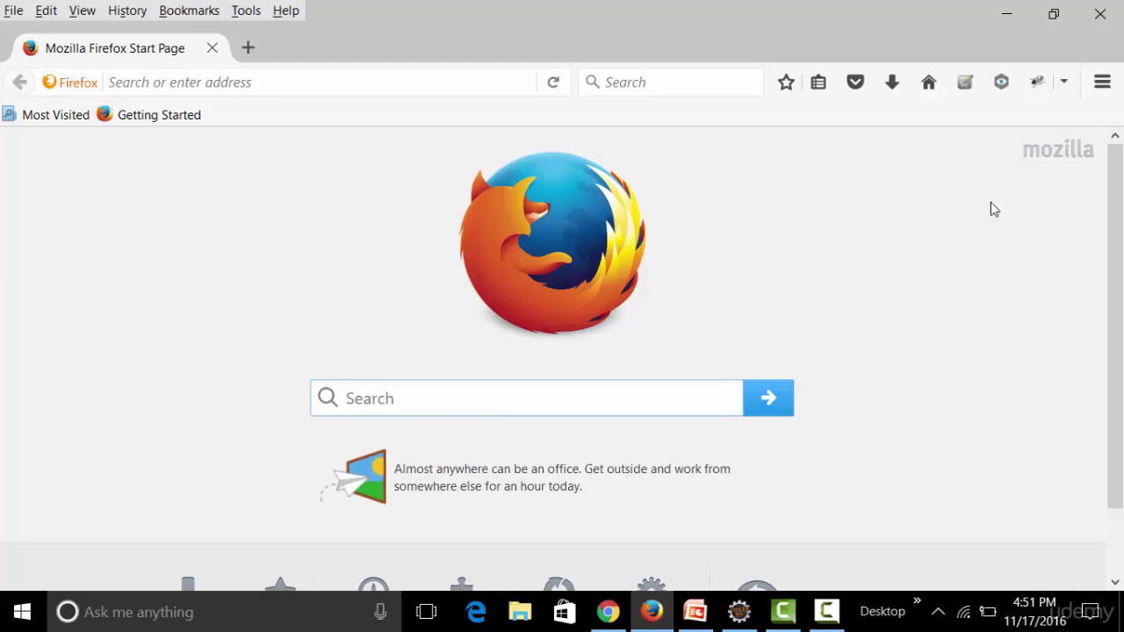
- Minimize the open windows to show the desktop and open the Users folder on the Acer (C:) drive
left_click(1008, 19)
left_click(1006, 18)
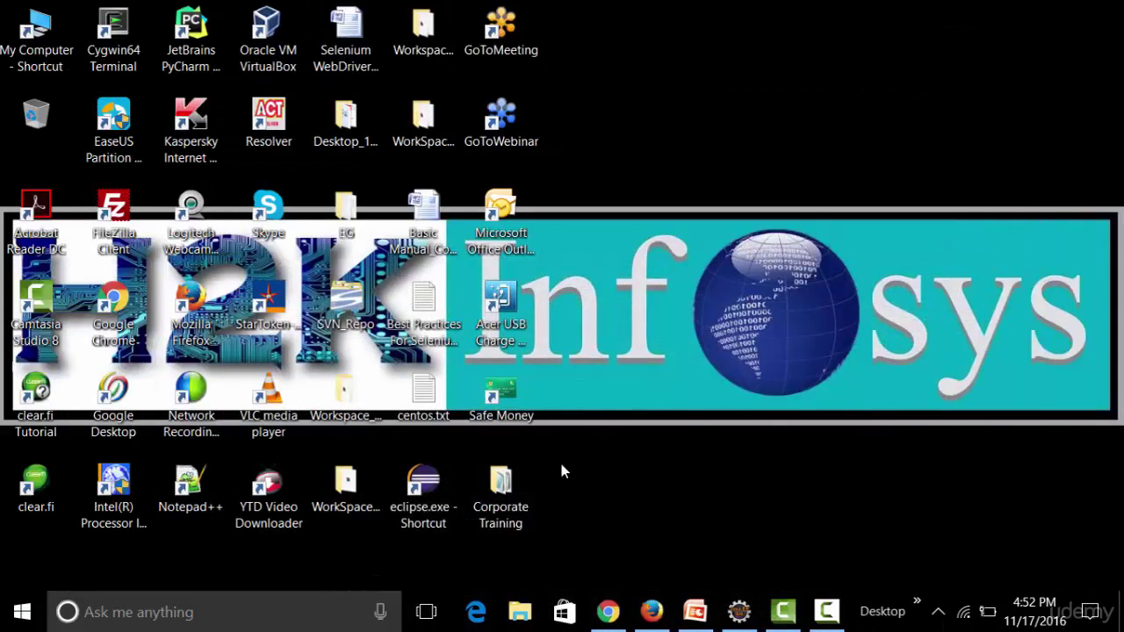
double_click(28, 44)
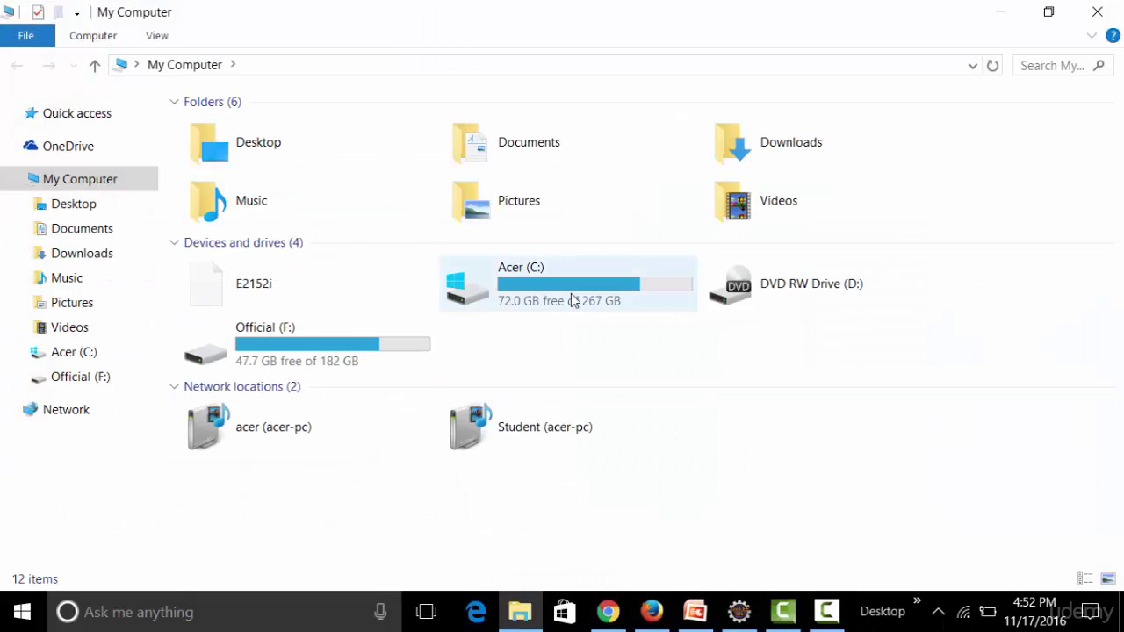
mouse_move(538, 292)
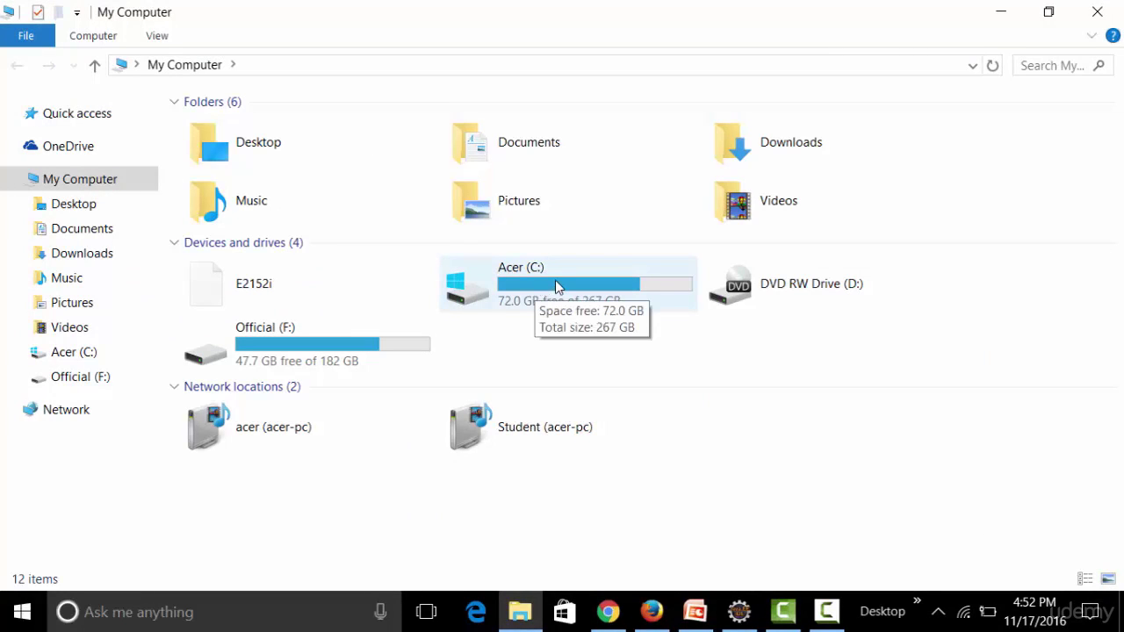
double_click(555, 288)
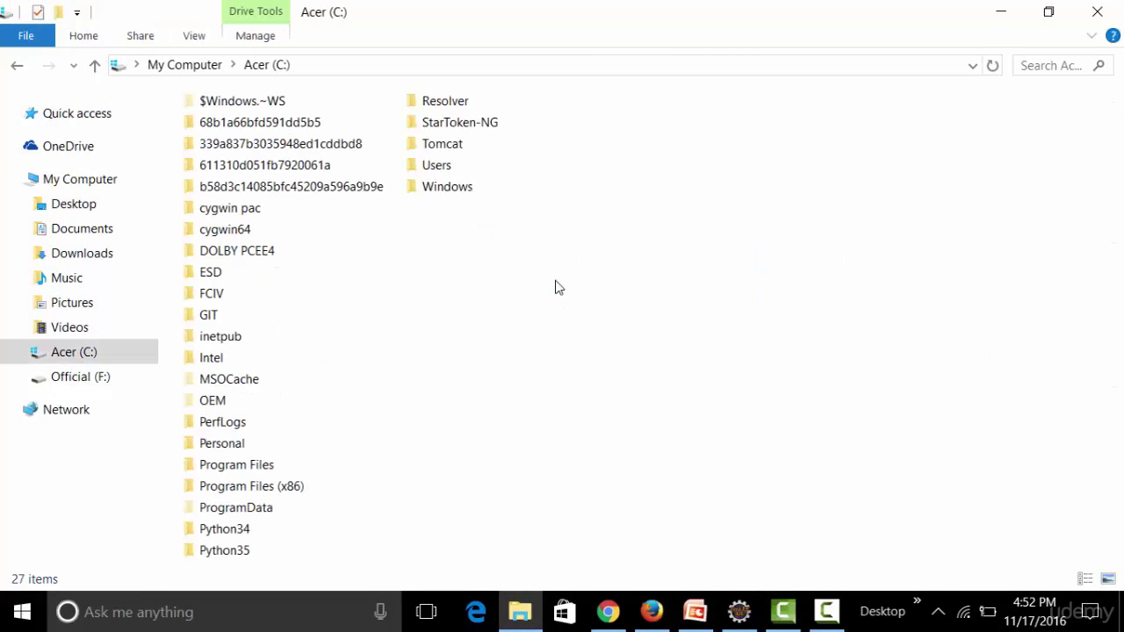
double_click(430, 167)
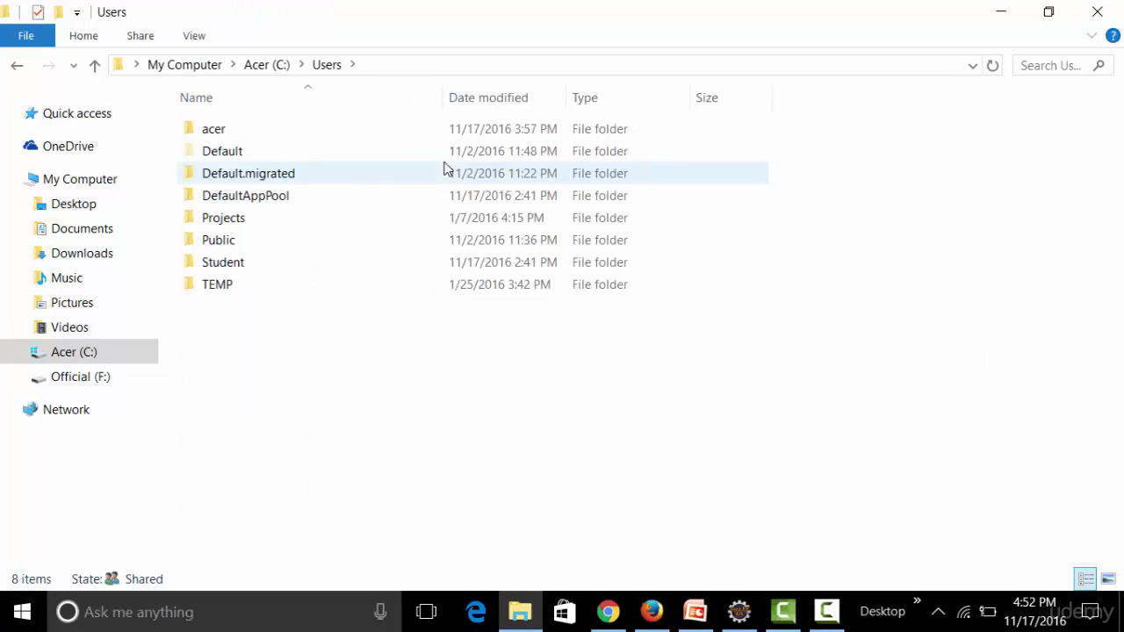
- Open the Temp folder inside acer > AppData > Local to show where temporary files and cookies are kept
double_click(215, 131)
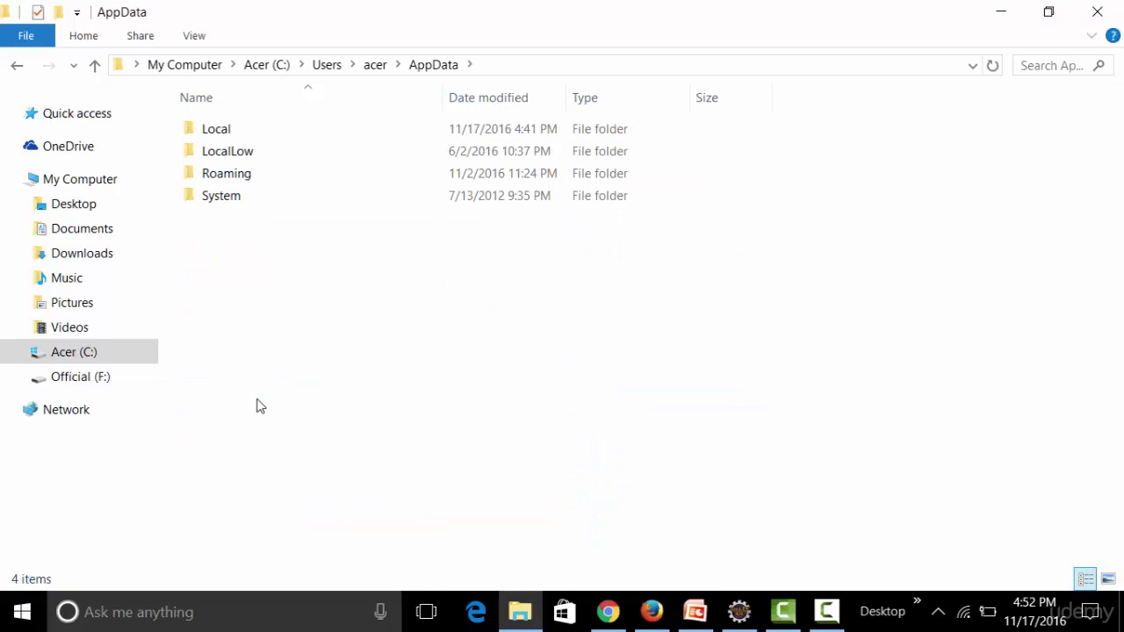
scroll(372, 454, "down", 9)
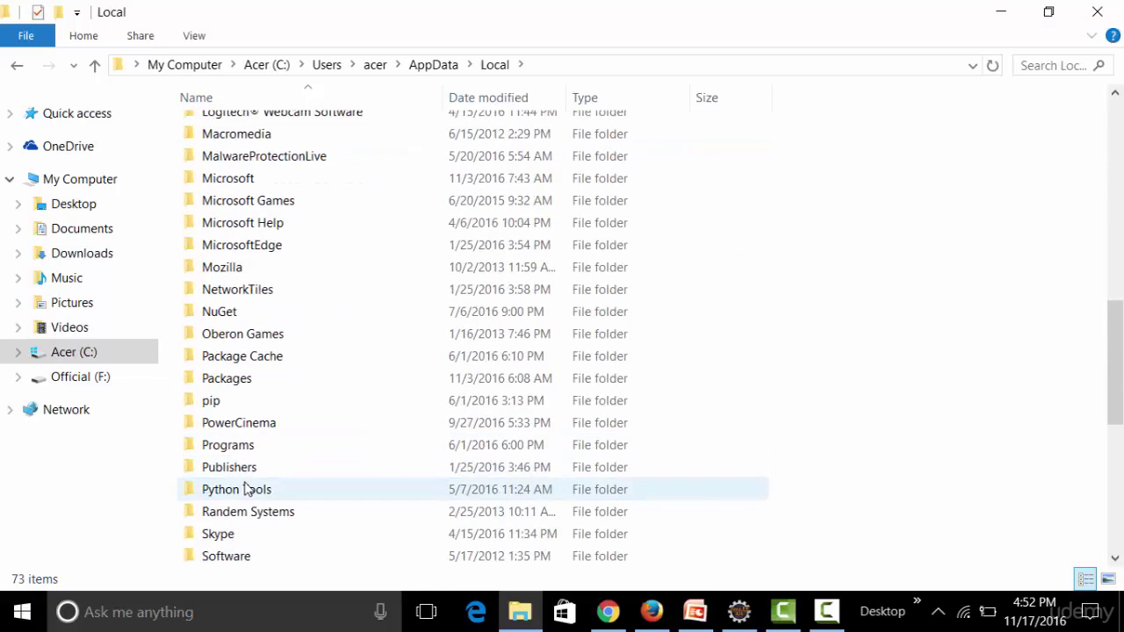
scroll(246, 489, "down", 7)
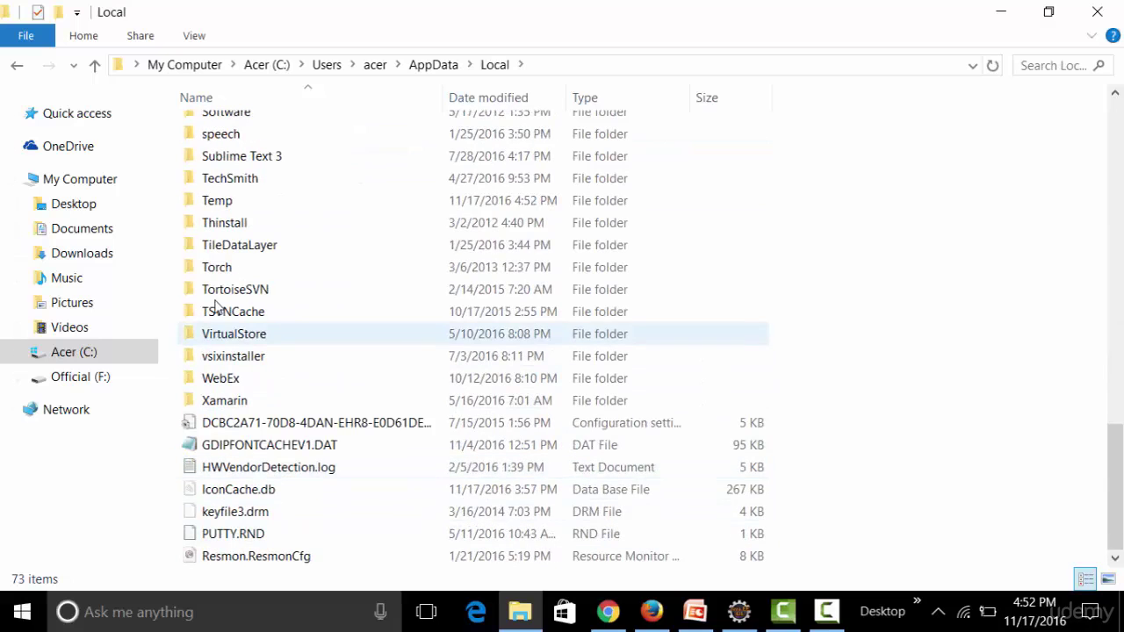
double_click(221, 200)
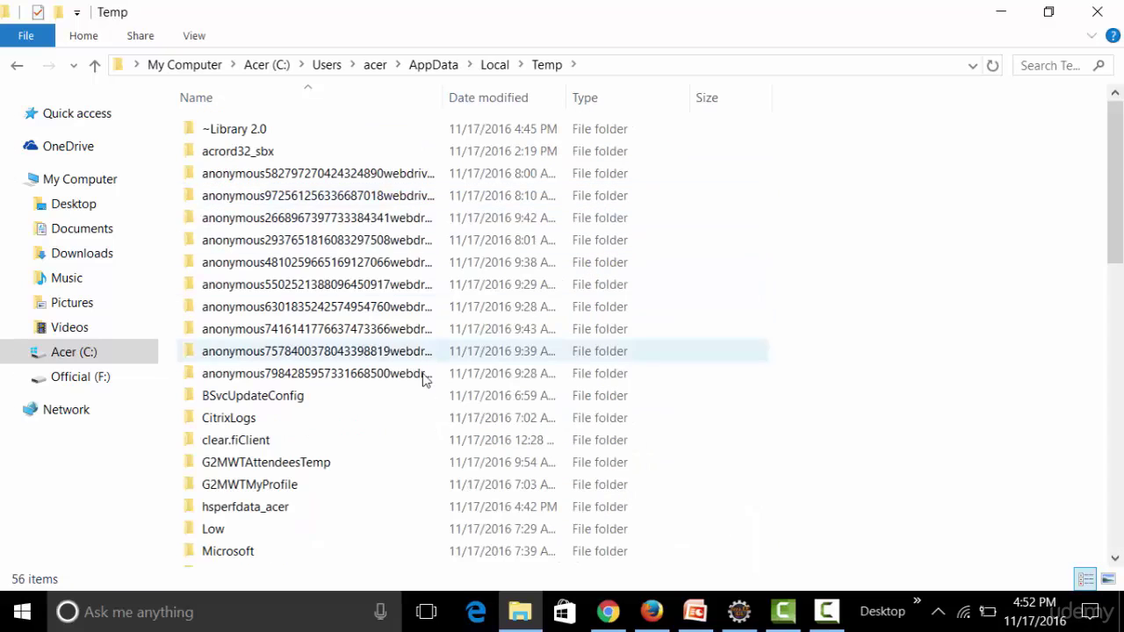
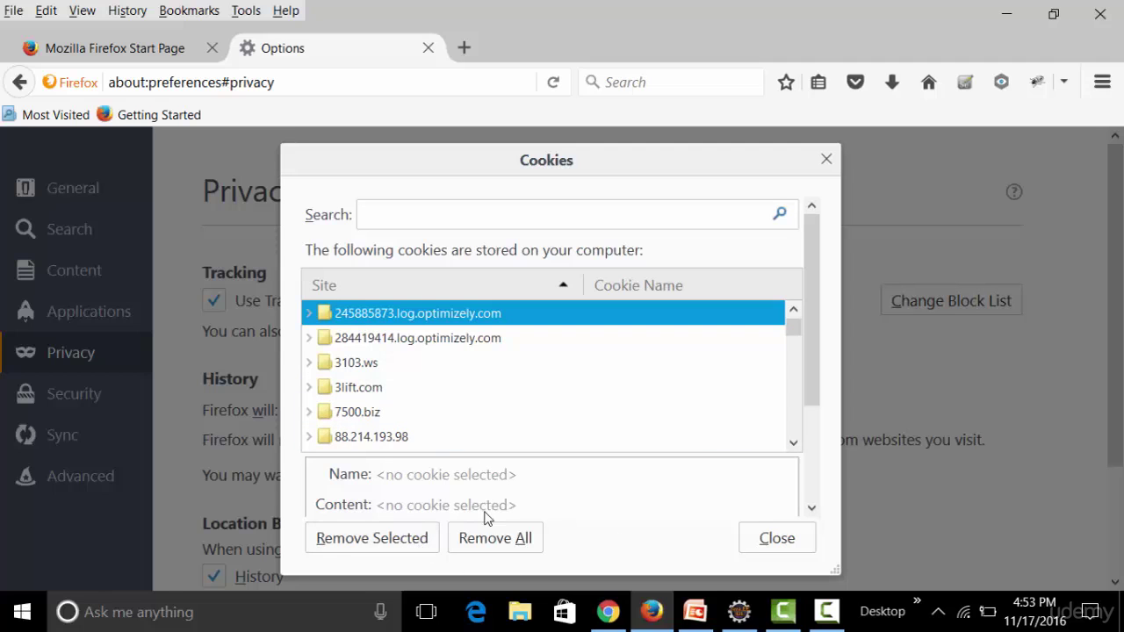
- Close the Firefox cookies list and minimize the browser and the PowerPoint presentation to return to the desktop
left_click(773, 537)
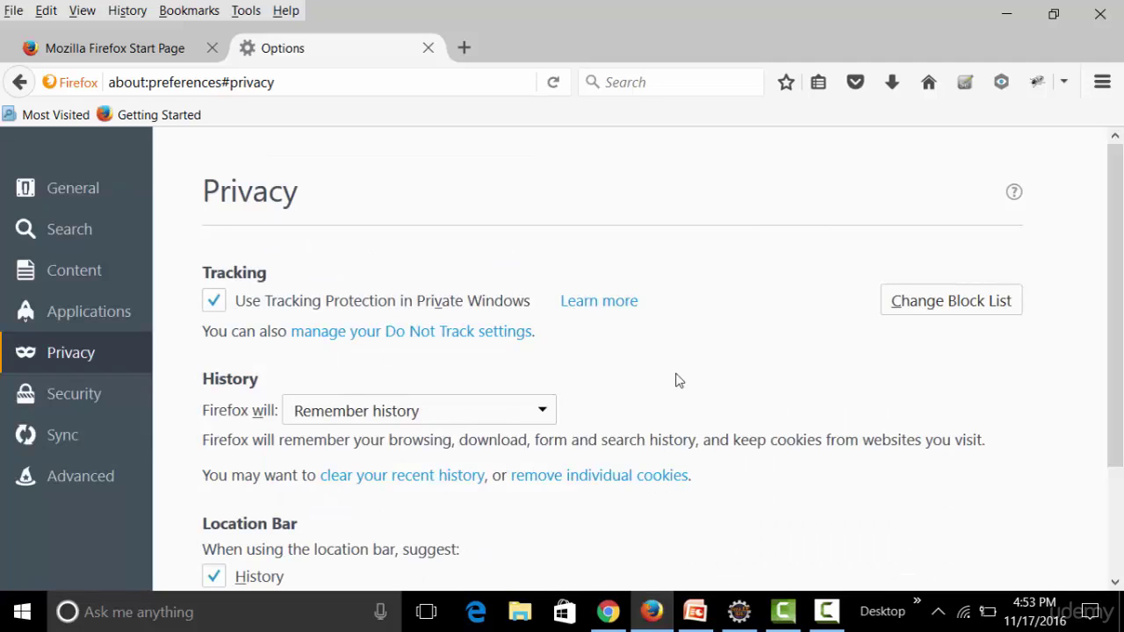
left_click(1019, 16)
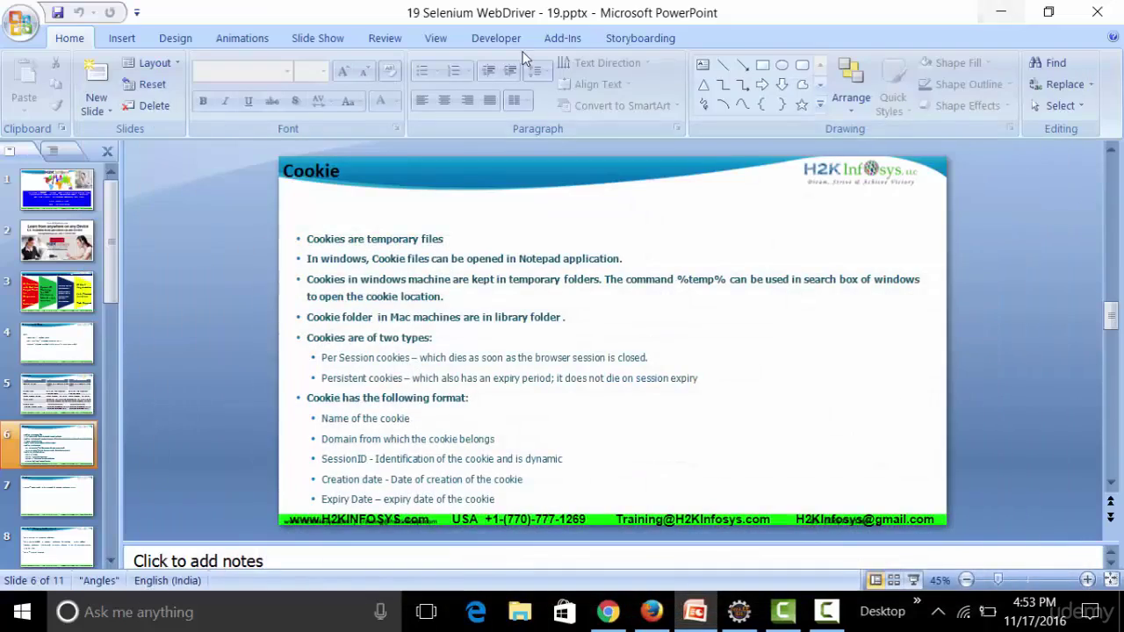
left_click(1005, 13)
- Open My Computer and go to the AppData folder of the acer user on the Acer (C:) drive
double_click(35, 36)
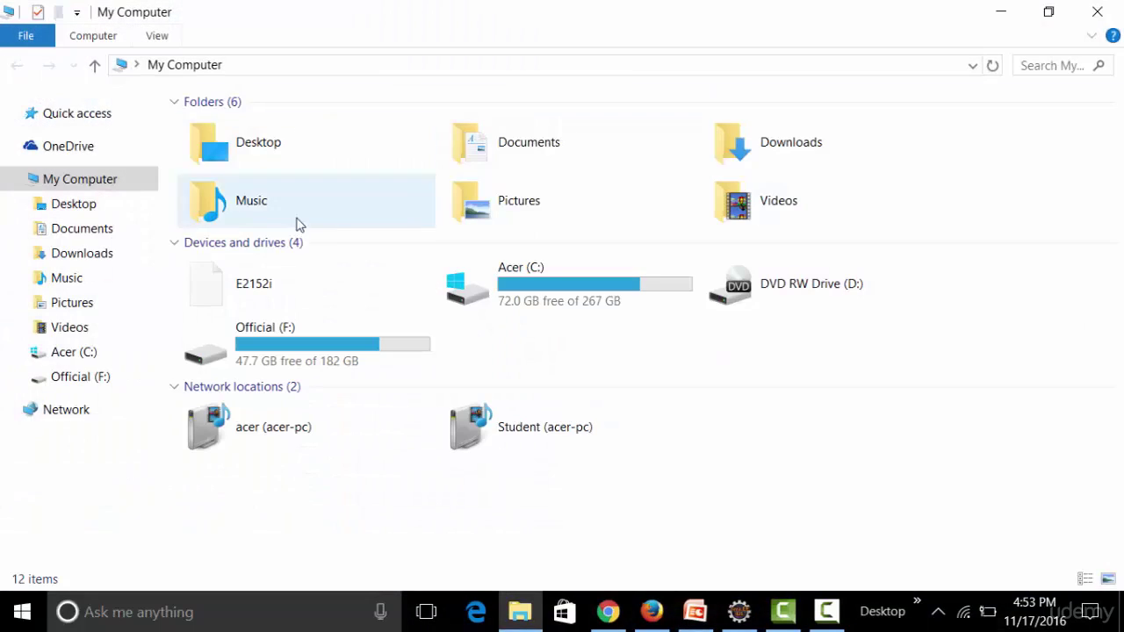
double_click(539, 287)
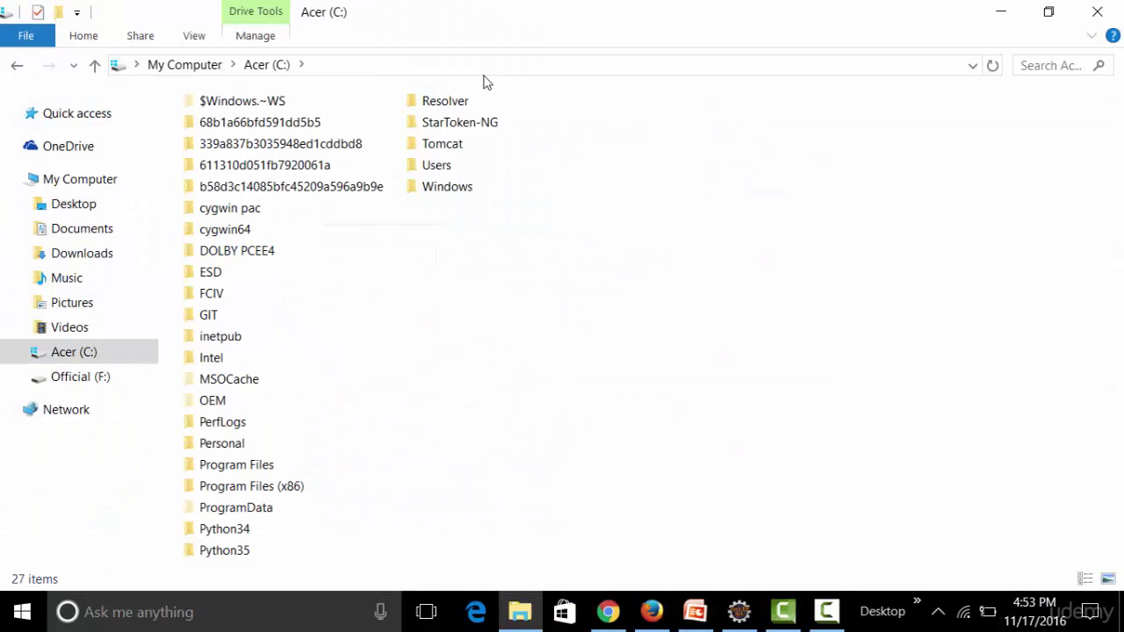
double_click(453, 171)
double_click(215, 132)
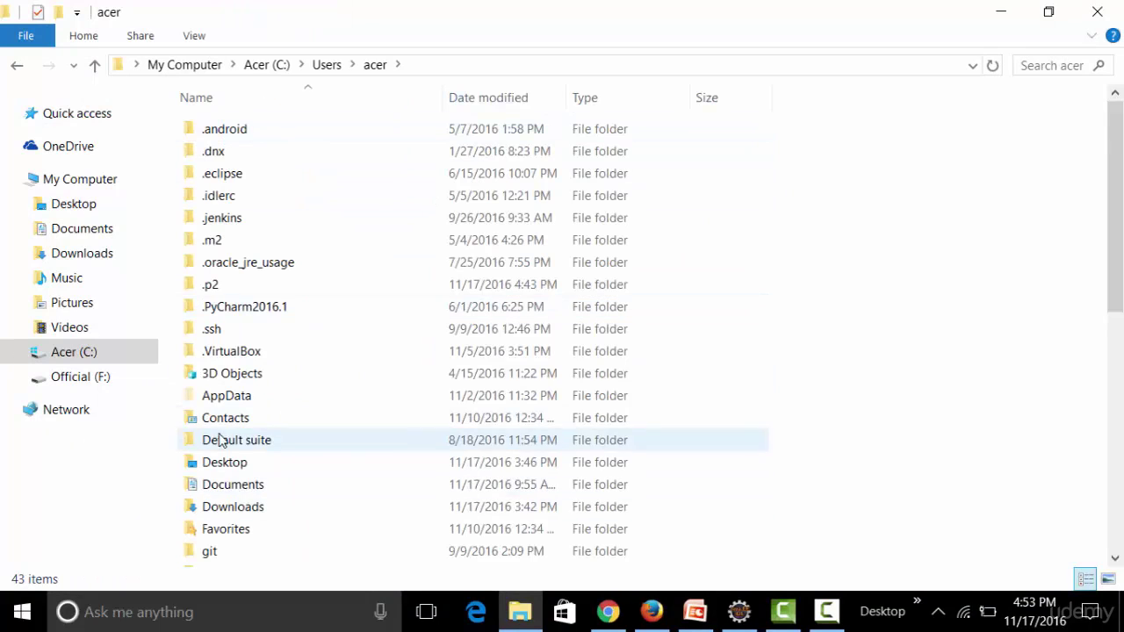
double_click(242, 396)
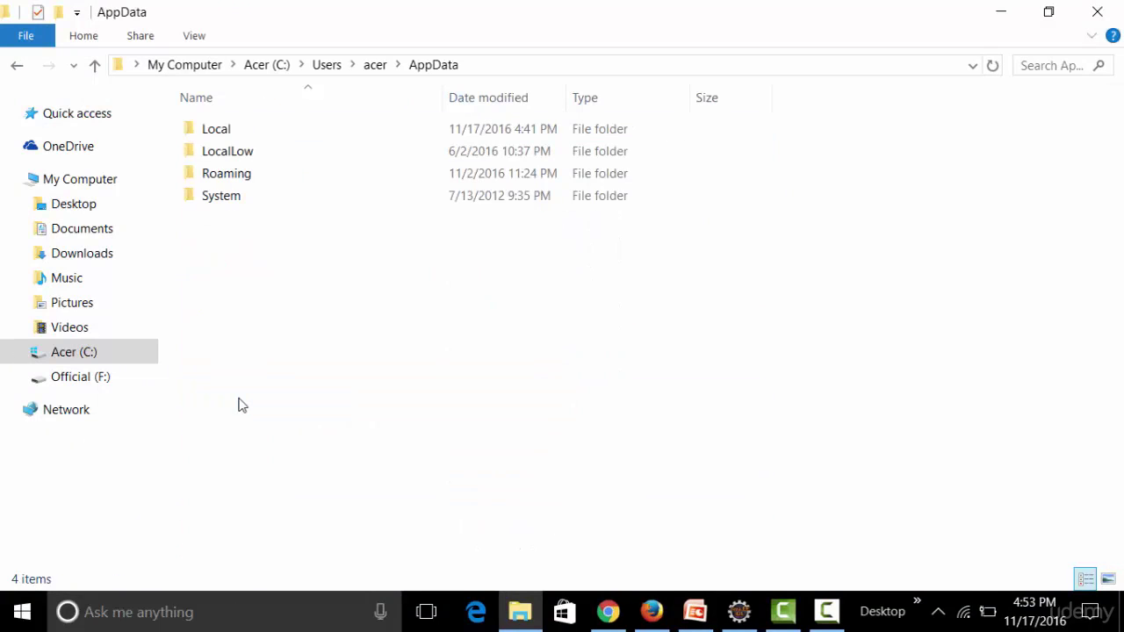
- Open the Local folder and find and open its Temp folder
double_click(230, 127)
scroll(318, 451, "down", 15)
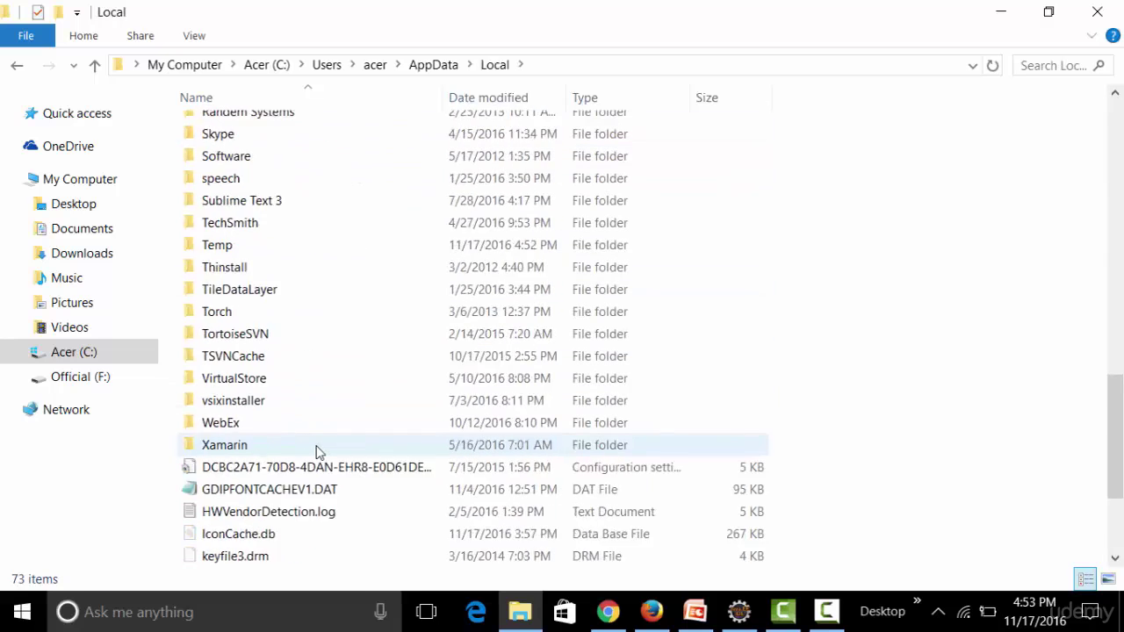
scroll(318, 451, "down", 1)
double_click(241, 208)
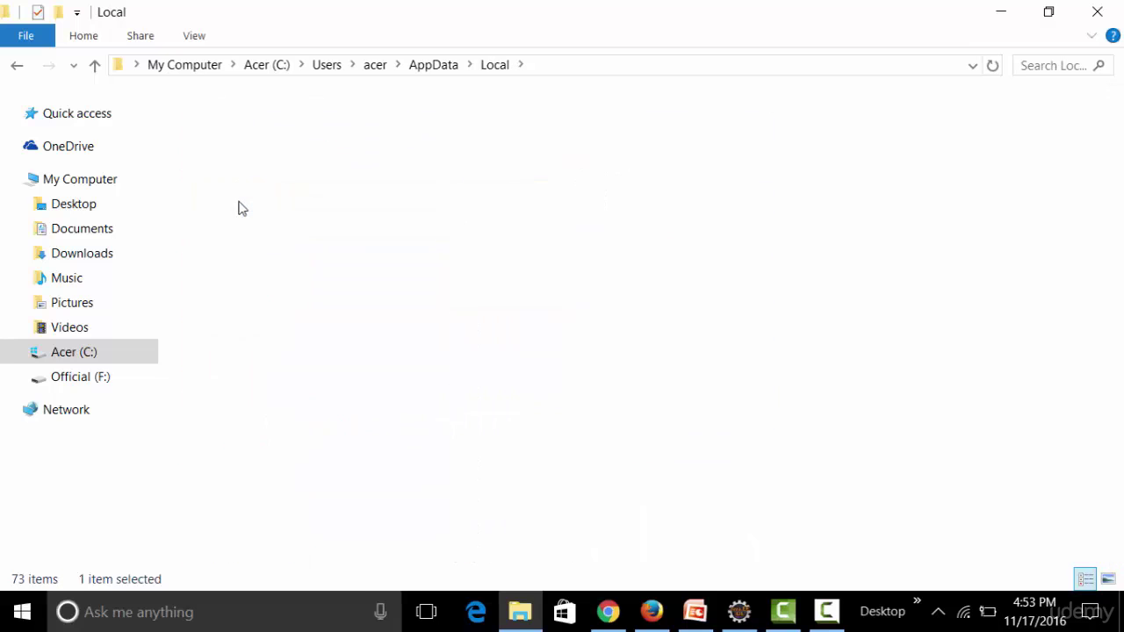
- Find the LWSDebugOut.txt file in the Temp folder and open it with Notepad
scroll(351, 420, "down", 12)
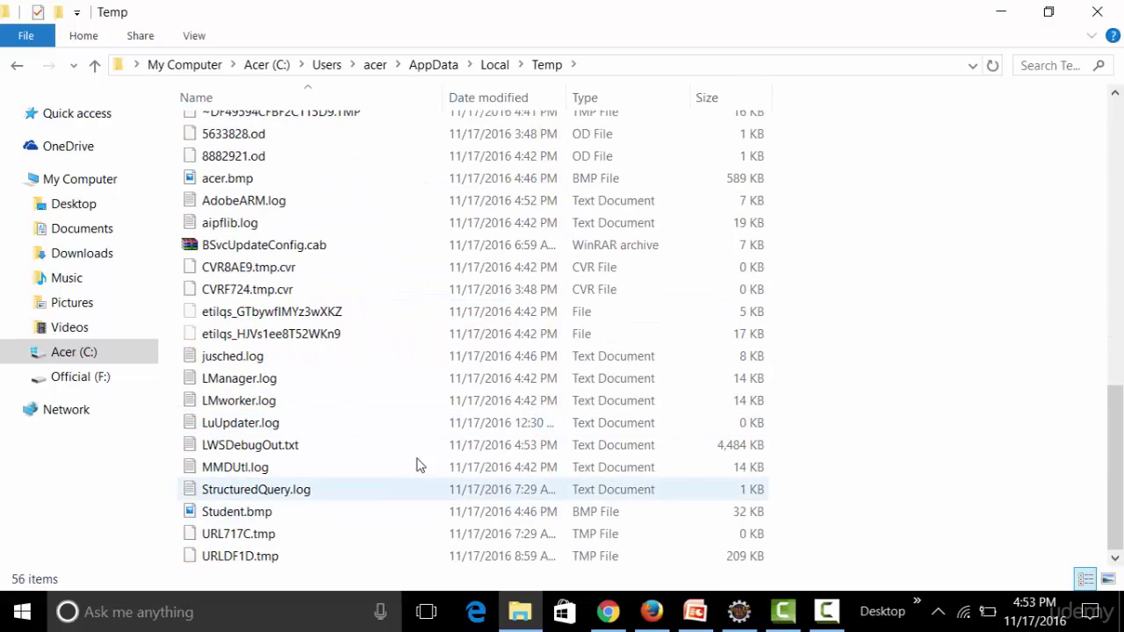
left_click(297, 450)
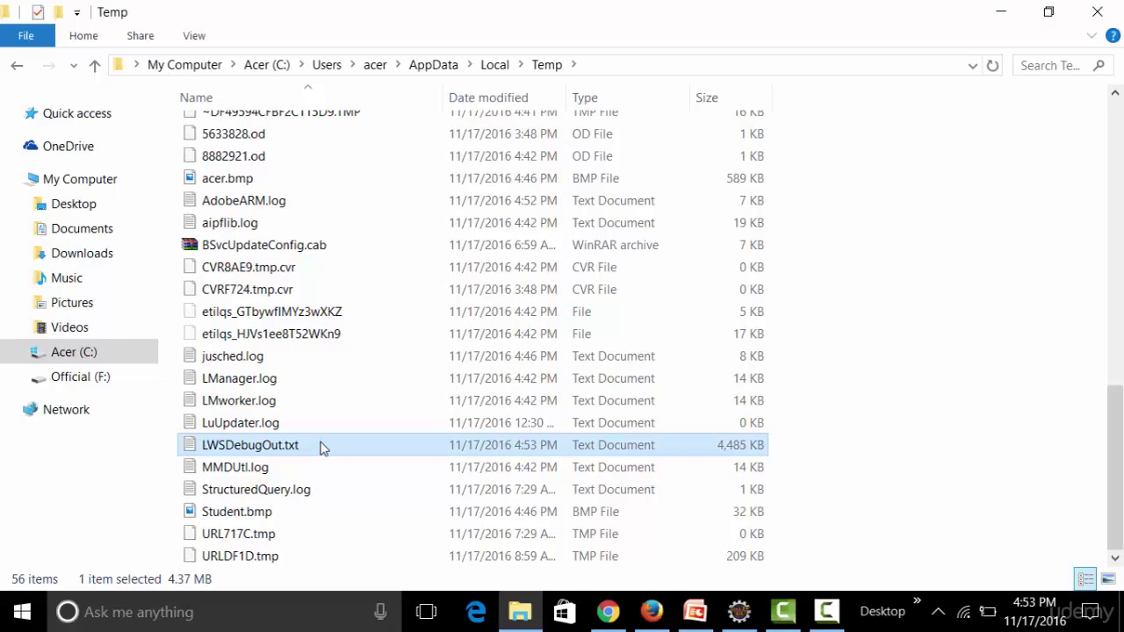
right_click(322, 448)
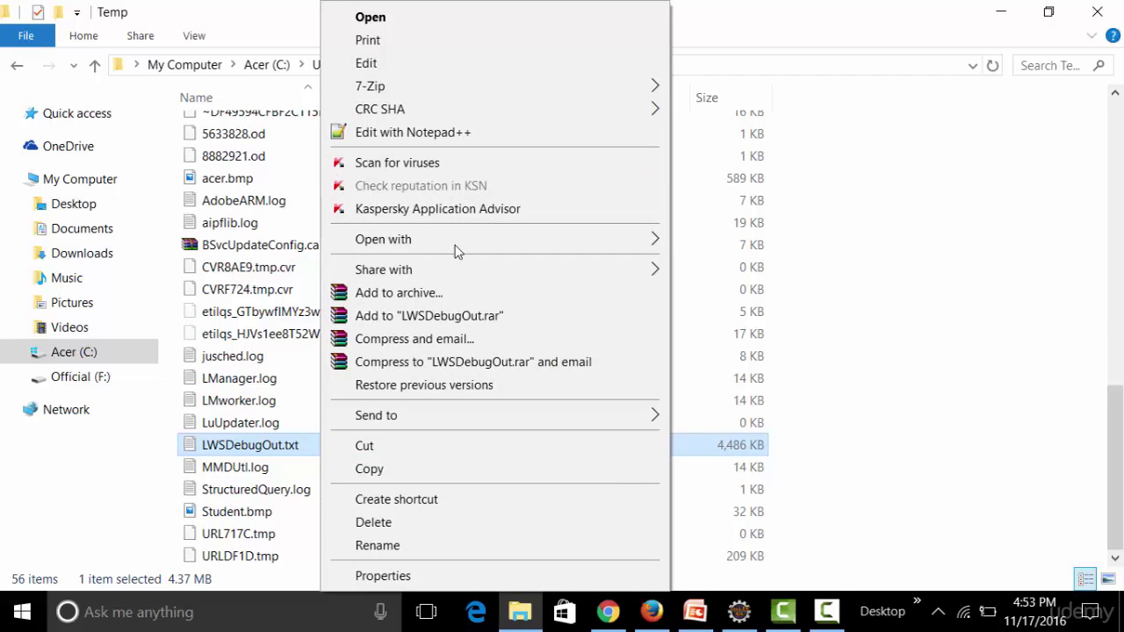
mouse_move(625, 239)
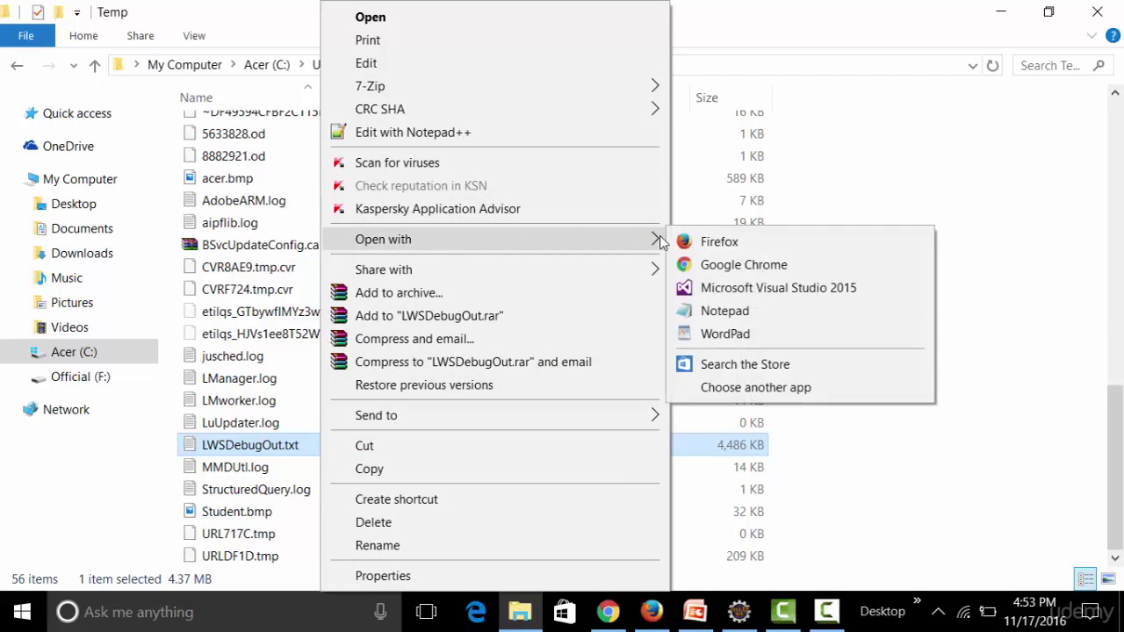
left_click(741, 312)
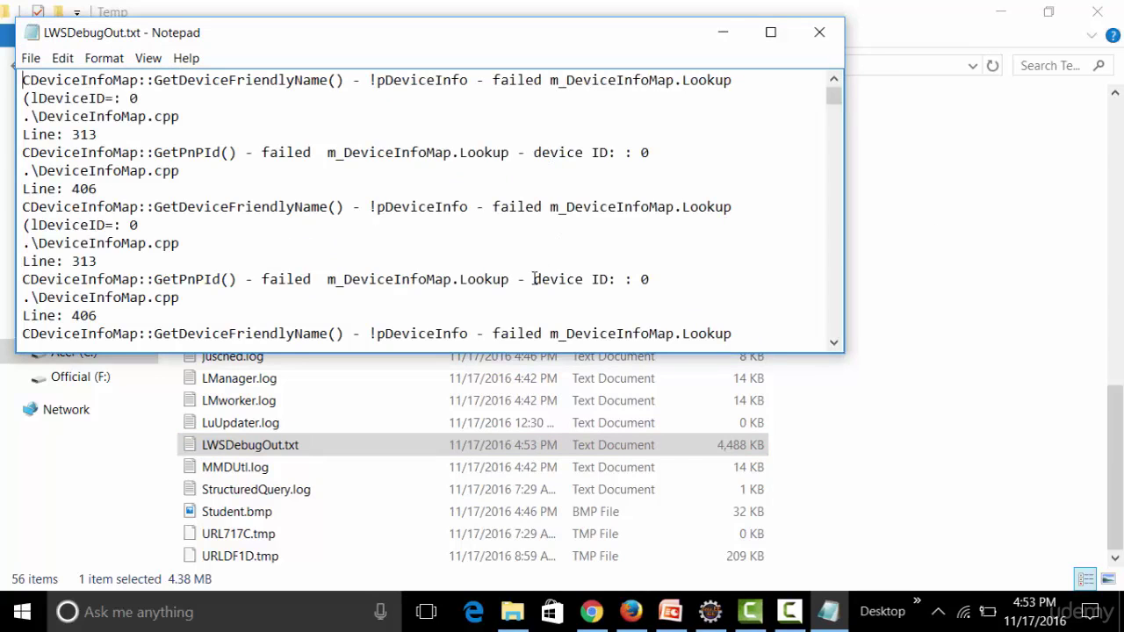
- Look through the contents of the LWSDebugOut.txt log and close it
scroll(533, 278, "down", 7)
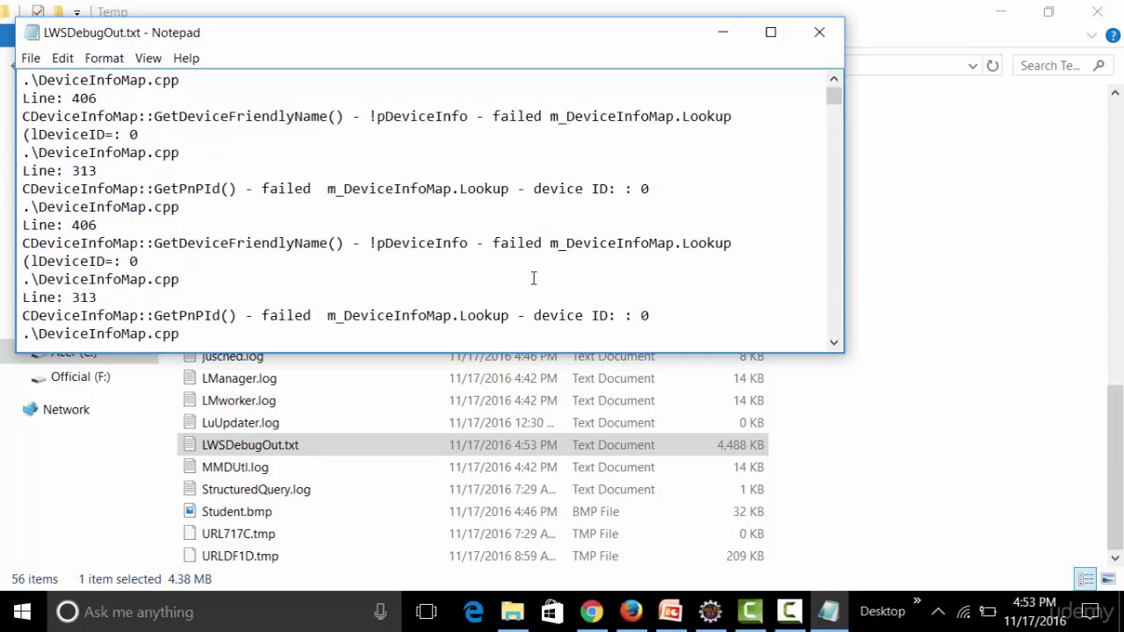
scroll(533, 278, "down", 2)
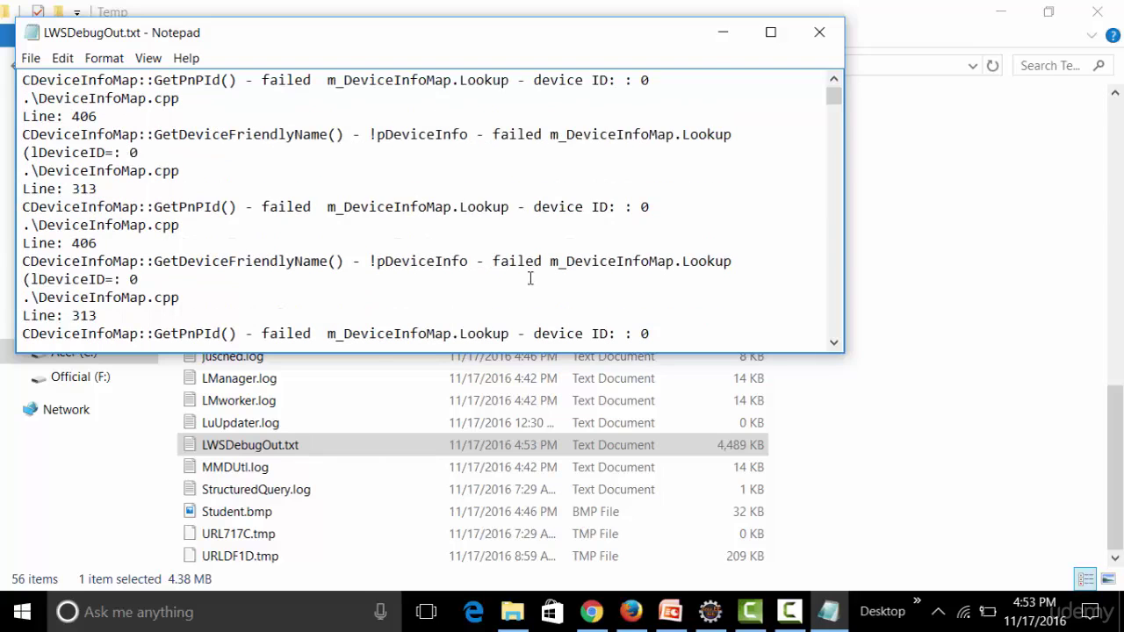
left_click(819, 31)
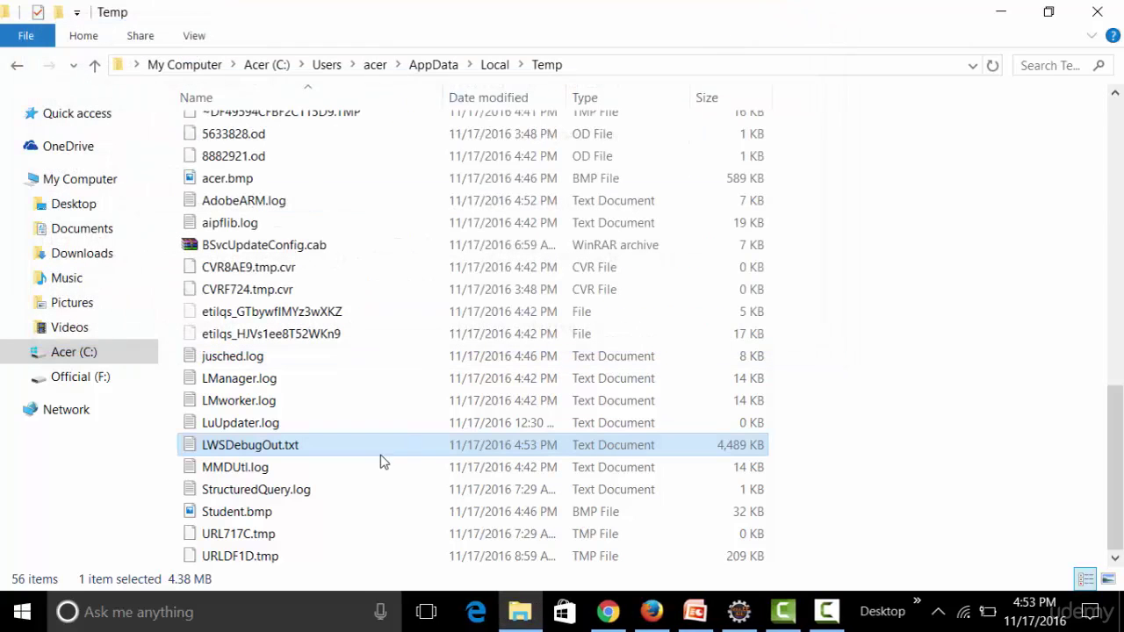
- Open the URL717C.tmp file with Notepad without making it the default app, view it and close it
left_click(279, 534)
right_click(279, 535)
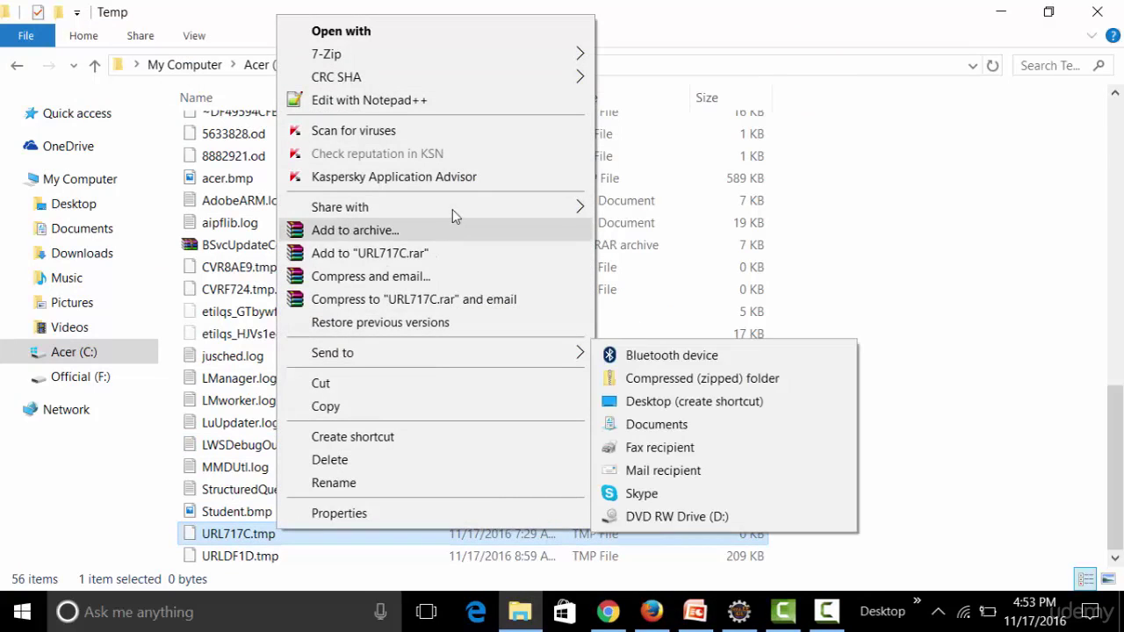
left_click(345, 31)
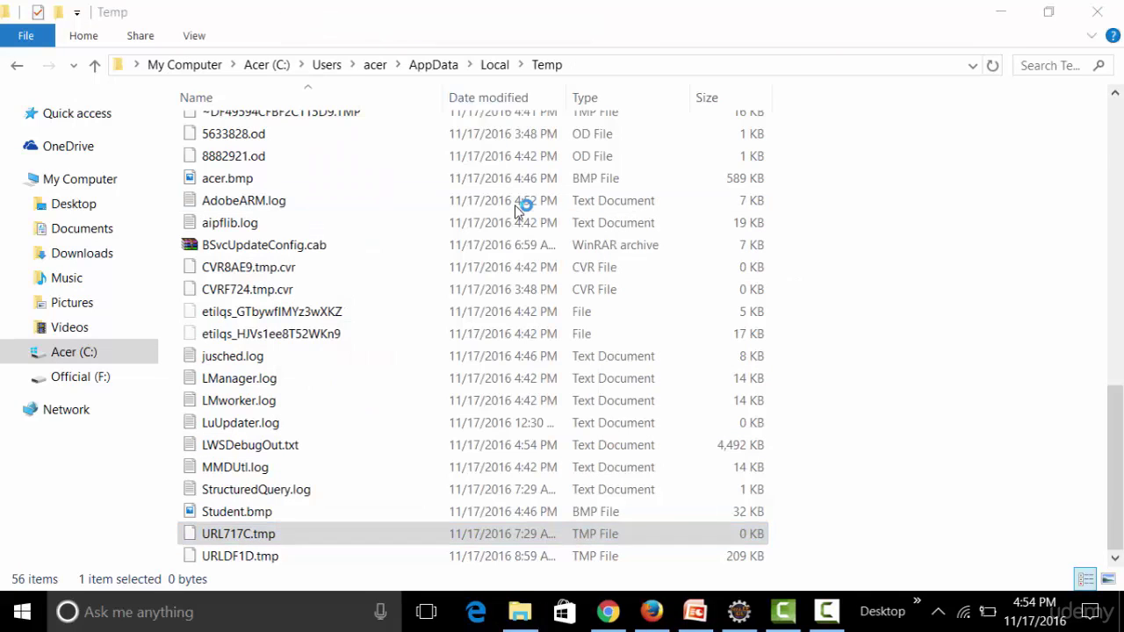
left_click(424, 460)
left_click(466, 290)
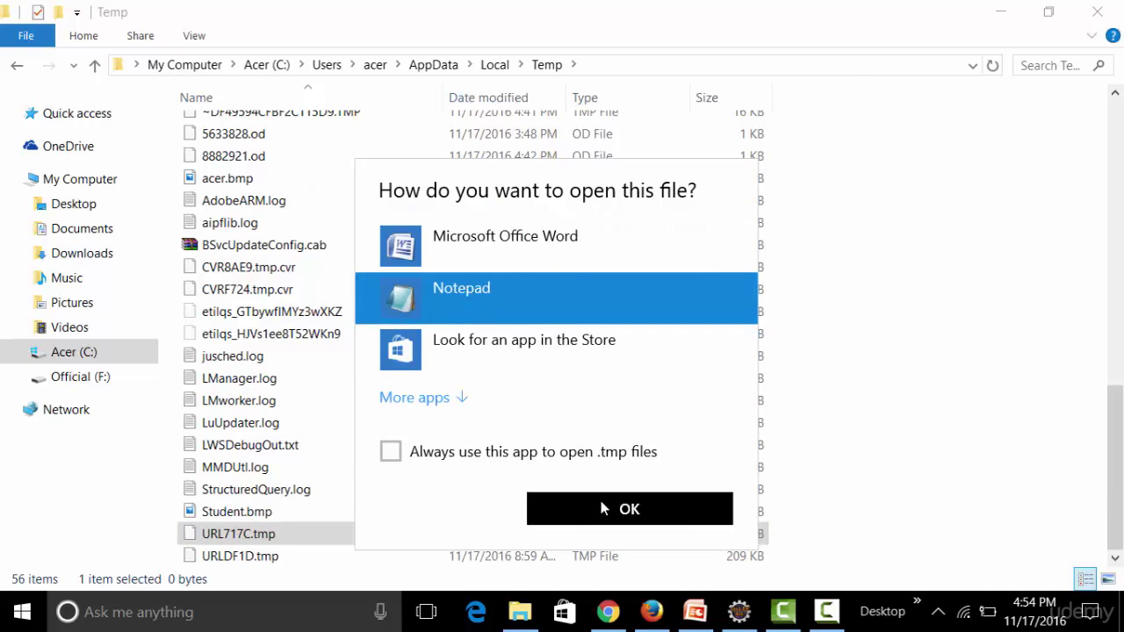
left_click(602, 505)
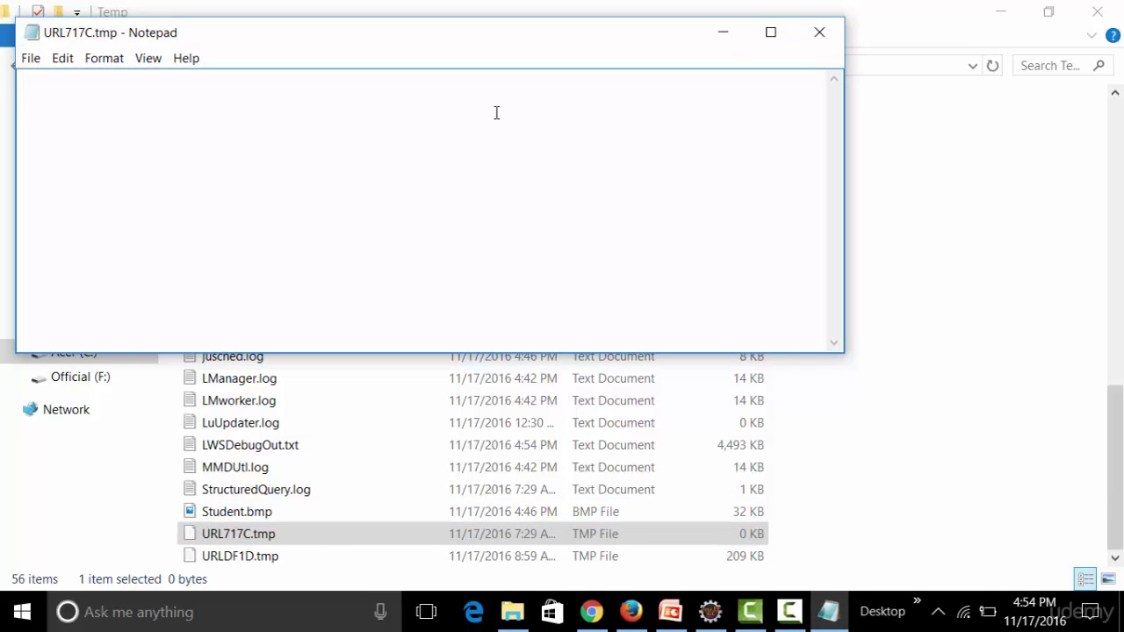
left_click(816, 33)
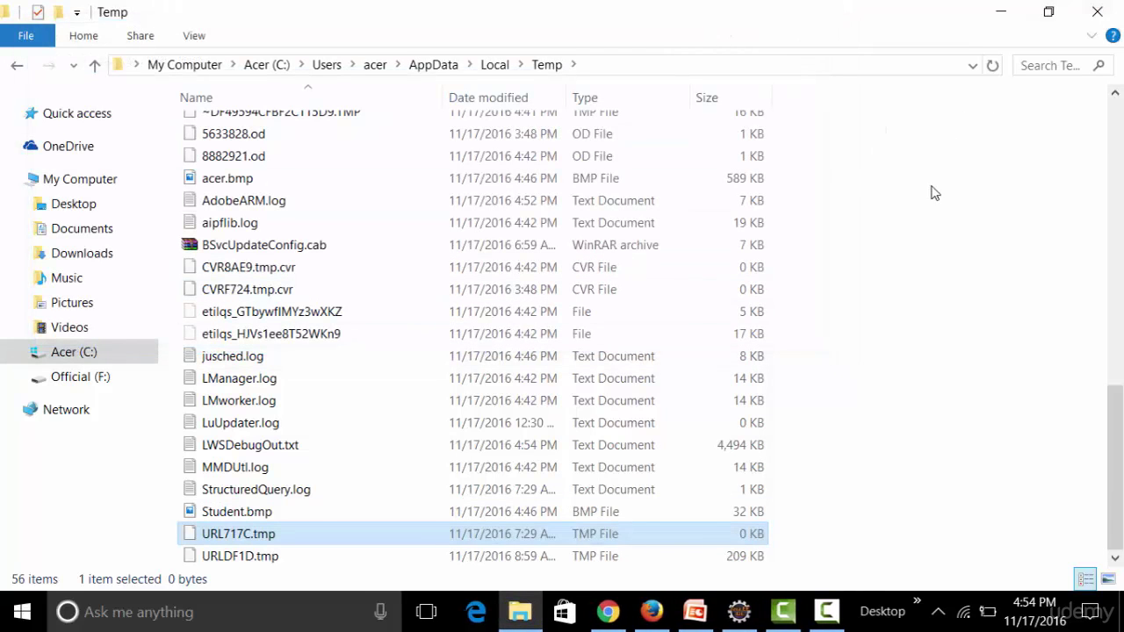
- Close the Temp folder window and switch back to the Cookie slide in the PowerPoint slide show
left_click(1098, 12)
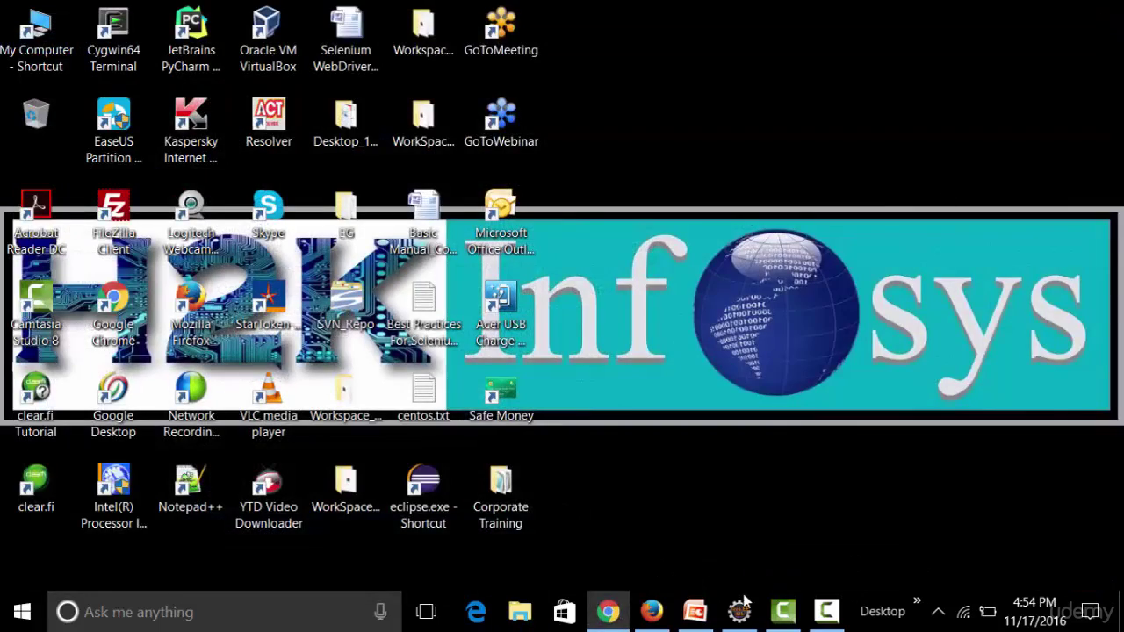
left_click(695, 613)
left_click(916, 581)
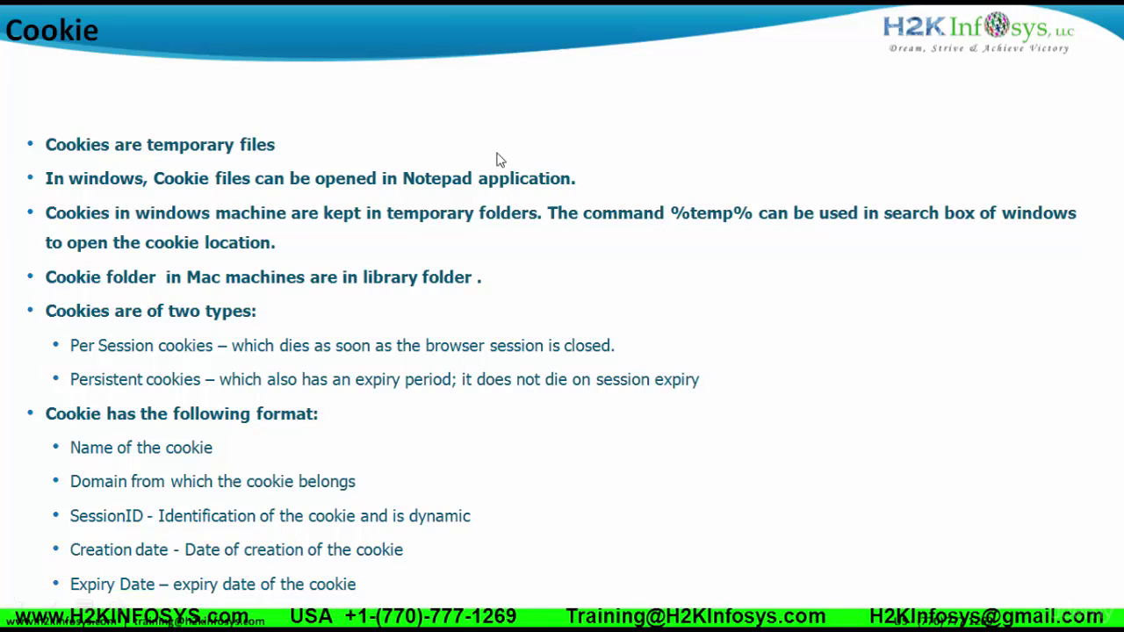